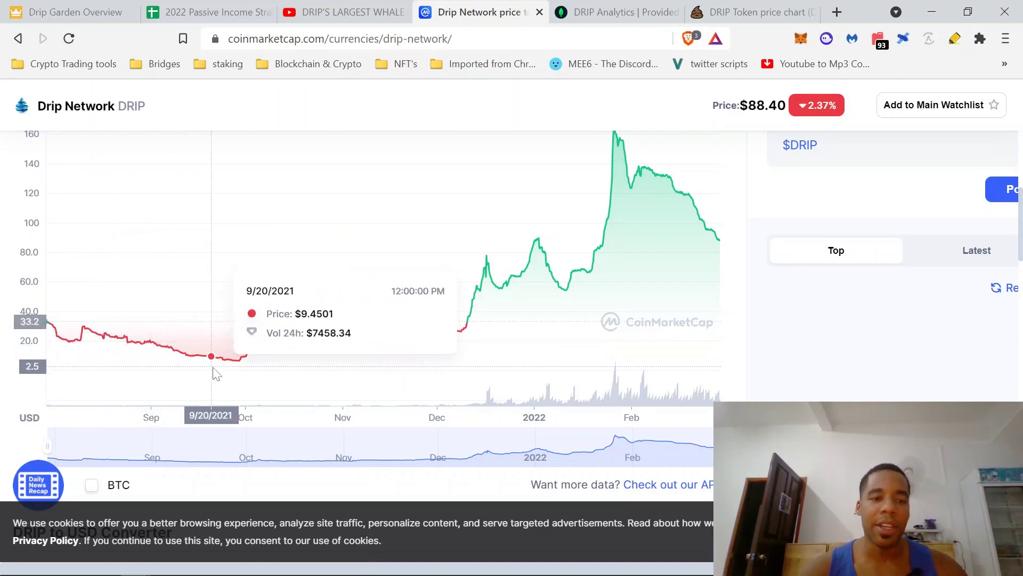
View the Faucet Players/Deposits chart in DRIP Analytics, and move the DRIP calculator spreadsheet's tab into this browser window
{"action": "left_click", "coordinate": [629, 16]}
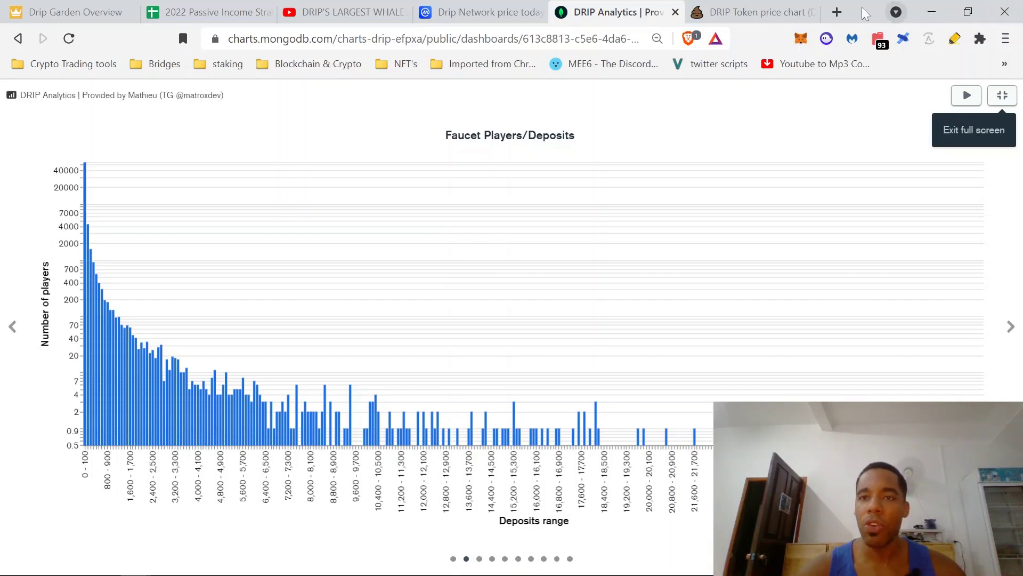
{"action": "left_click", "coordinate": [838, 13]}
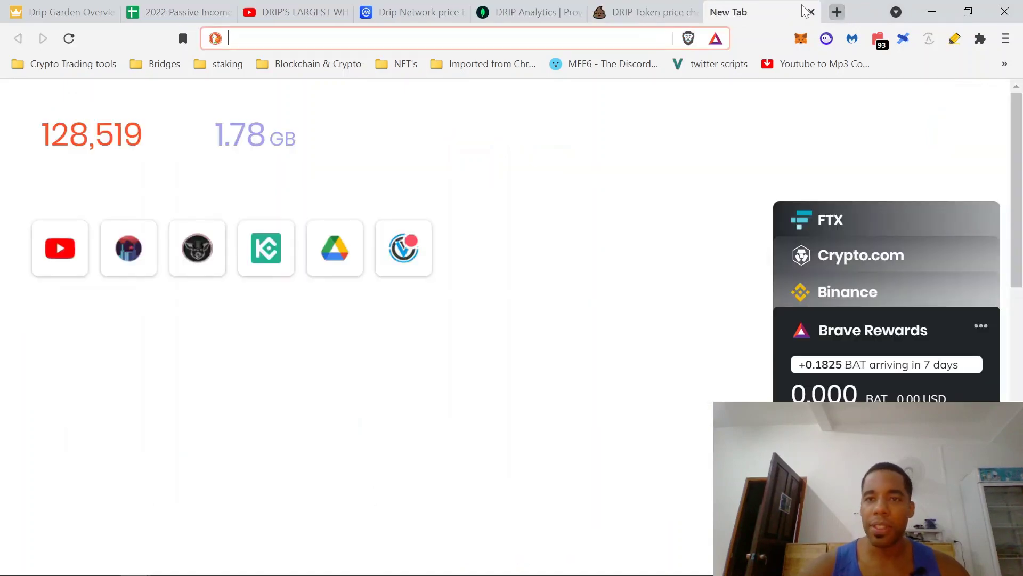
{"action": "key", "text": "ctrl+w"}
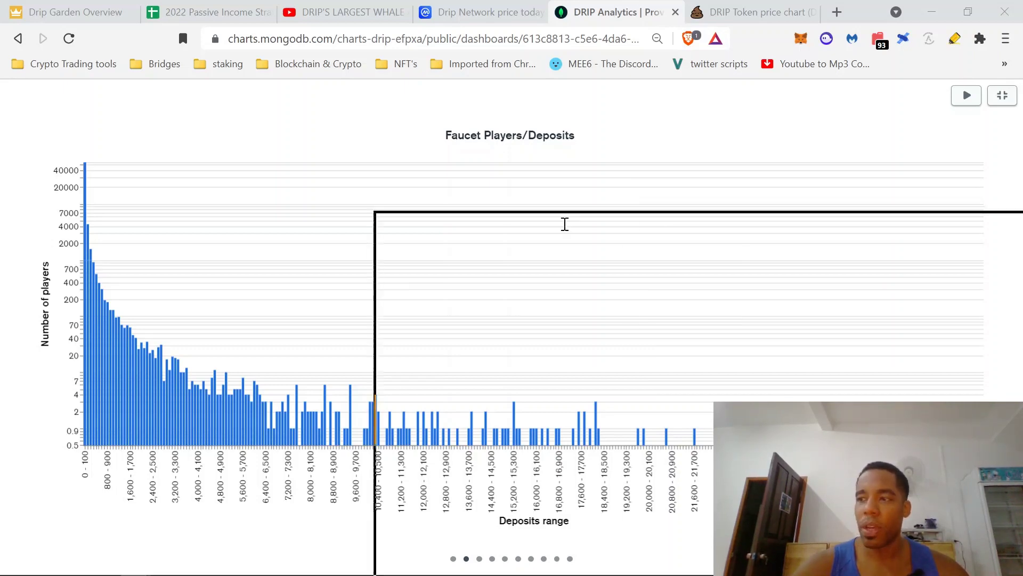
{"action": "left_click_drag", "start_coordinate": [564, 221], "coordinate": [192, 7]}
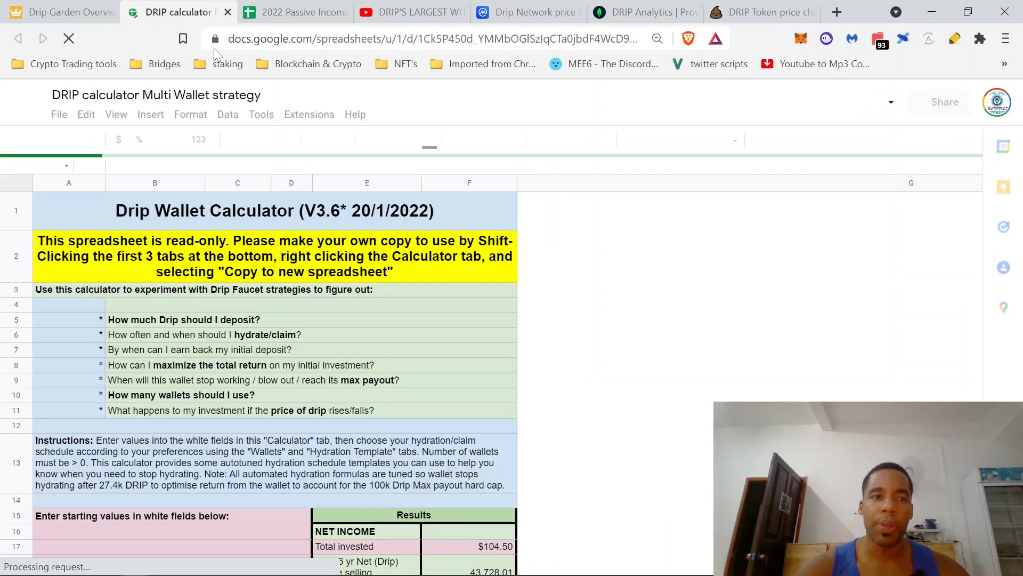
Look through the calculator sheet's instructions, starting-value fields, income results, gas fee estimate and assumptions
{"action": "scroll", "coordinate": [280, 304], "scroll_direction": "down", "scroll_amount": 3}
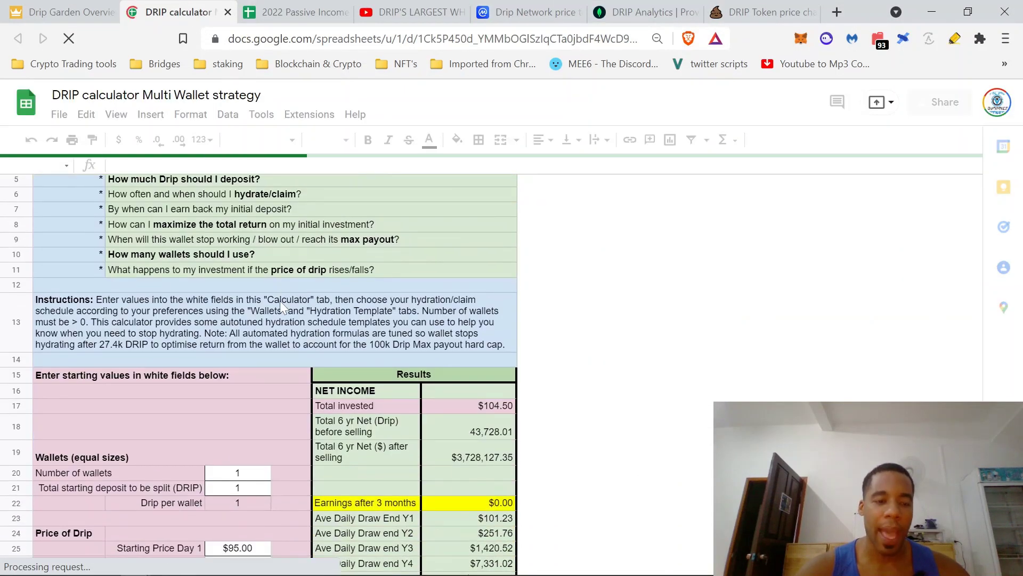
{"action": "scroll", "coordinate": [281, 303], "scroll_direction": "down", "scroll_amount": 2}
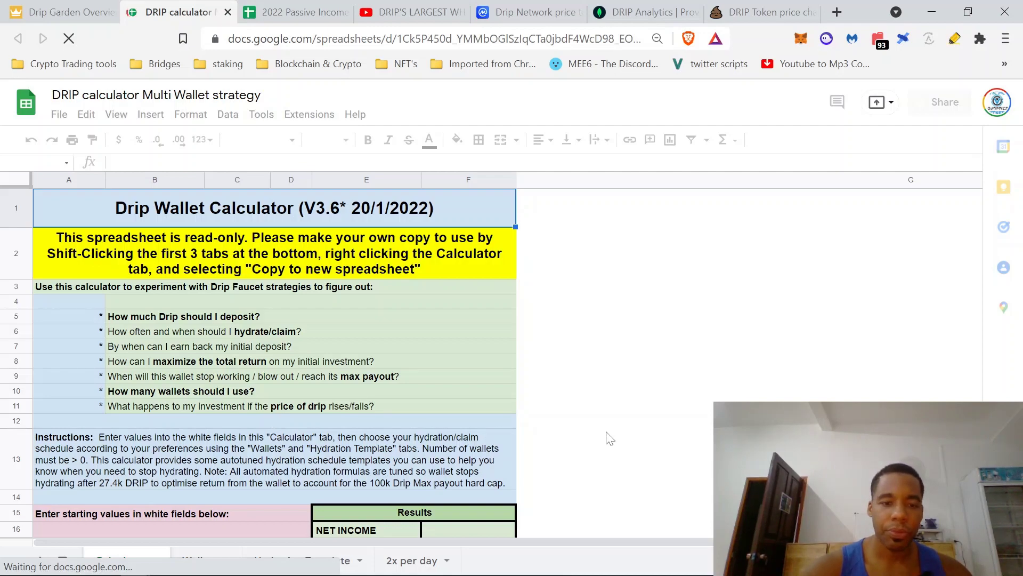
{"action": "scroll", "coordinate": [610, 438], "scroll_direction": "down", "scroll_amount": 4}
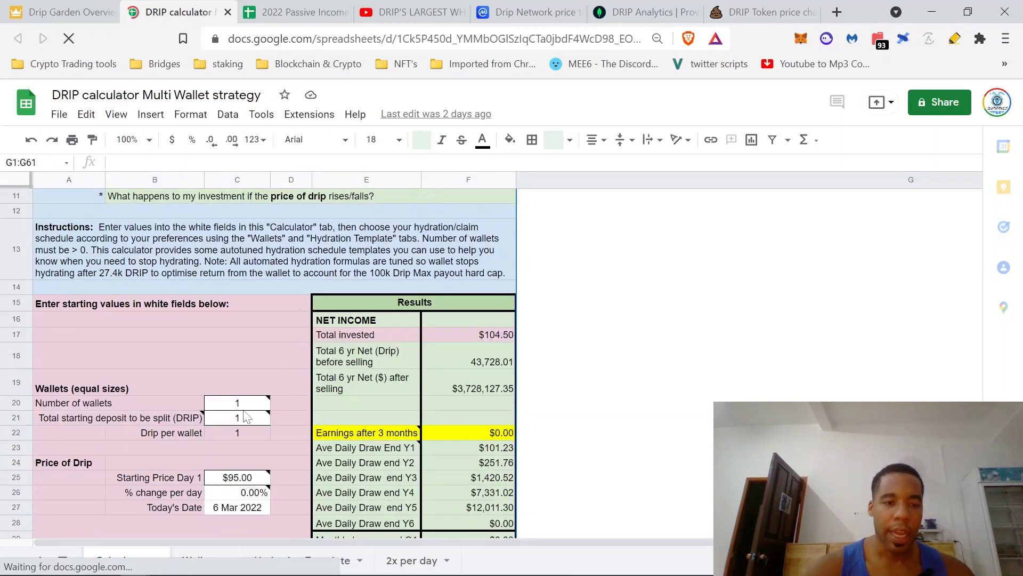
{"action": "scroll", "coordinate": [242, 419], "scroll_direction": "down", "scroll_amount": 3}
{"action": "double_click", "coordinate": [241, 419]}
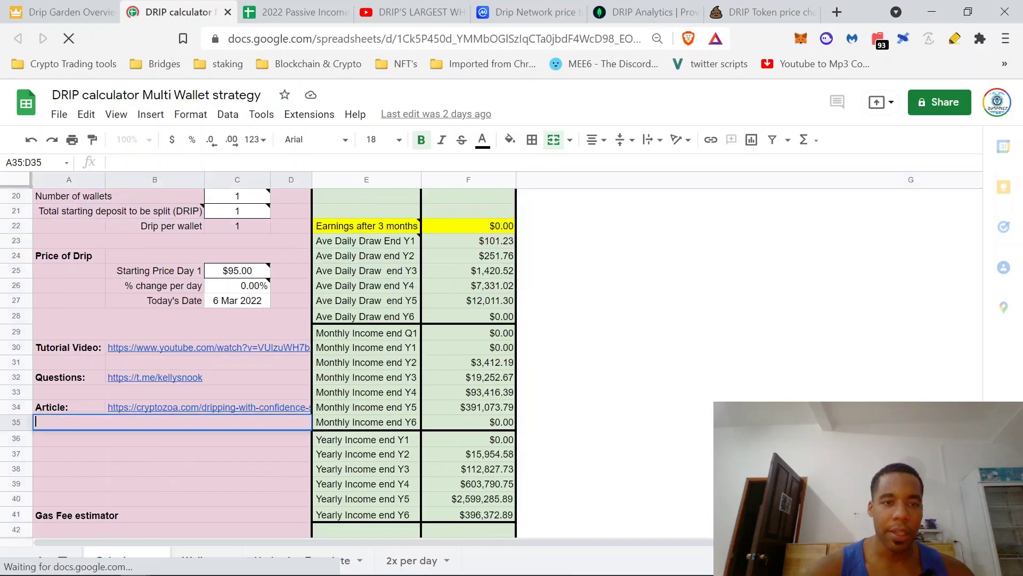
{"action": "scroll", "coordinate": [243, 221], "scroll_direction": "down", "scroll_amount": 1}
{"action": "left_click", "coordinate": [240, 216]}
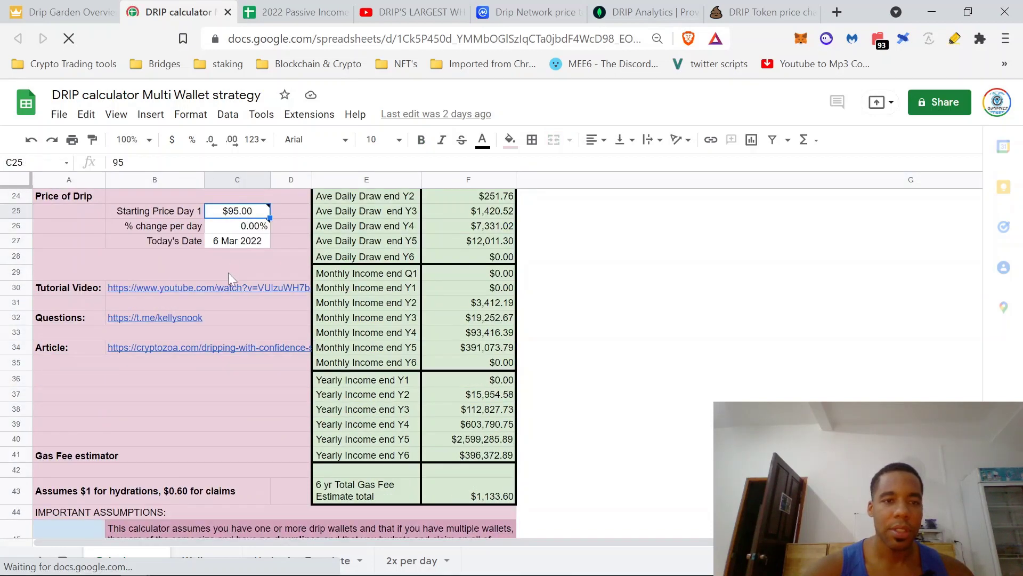
{"action": "scroll", "coordinate": [228, 283], "scroll_direction": "down", "scroll_amount": 3}
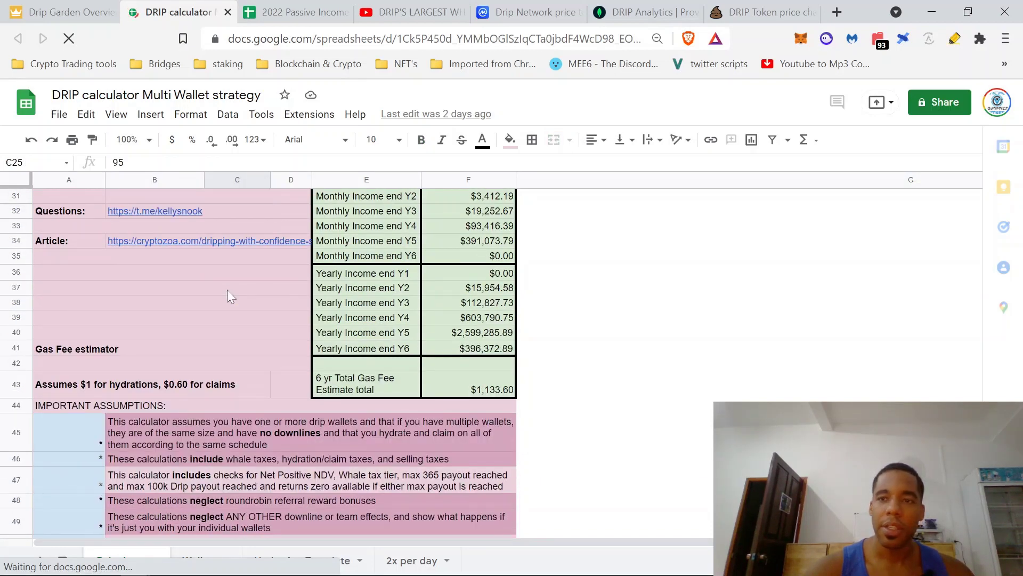
{"action": "scroll", "coordinate": [228, 290], "scroll_direction": "up", "scroll_amount": 4}
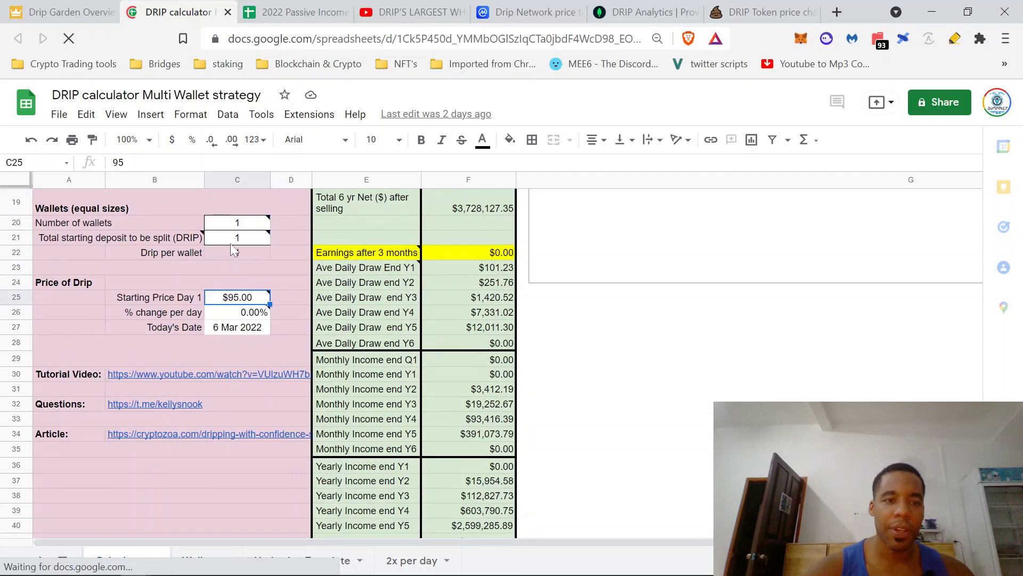
{"action": "scroll", "coordinate": [235, 250], "scroll_direction": "up", "scroll_amount": 2}
{"action": "left_click", "coordinate": [235, 231]}
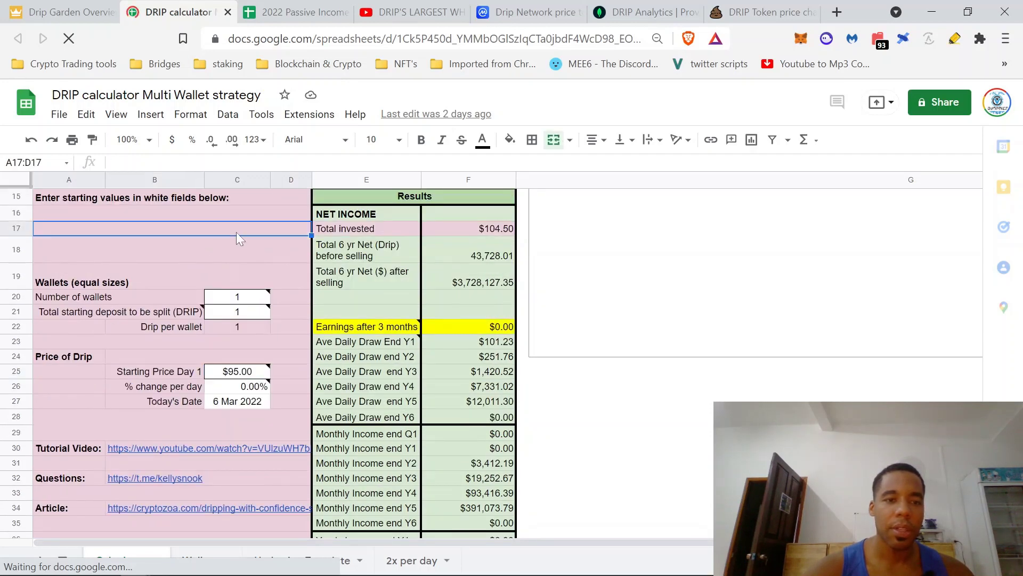
Check the note on the total starting deposit field, switch to the Windows Calculator and divide 100,000 by 5
{"action": "left_click", "coordinate": [237, 317]}
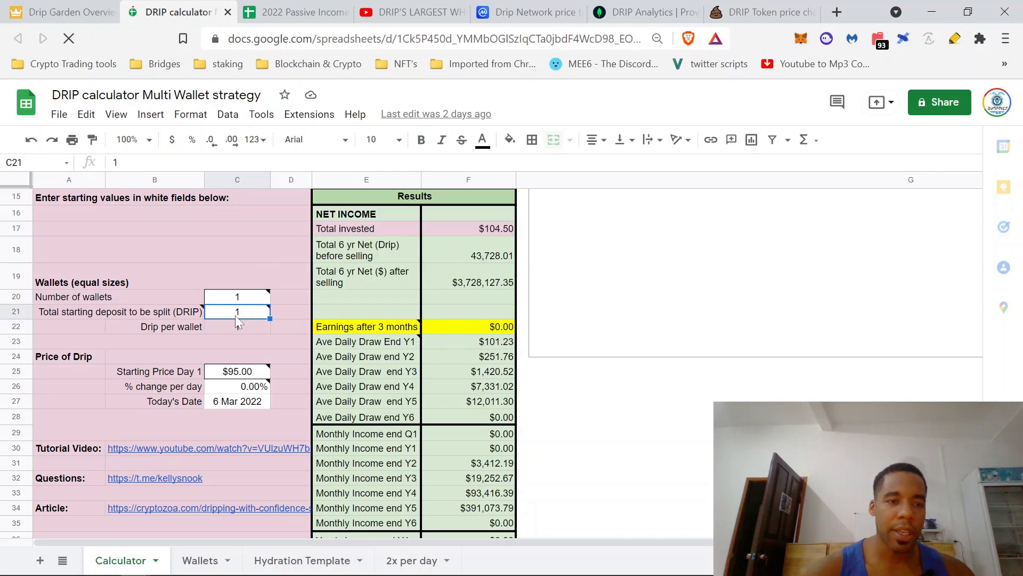
{"action": "mouse_move", "coordinate": [240, 317]}
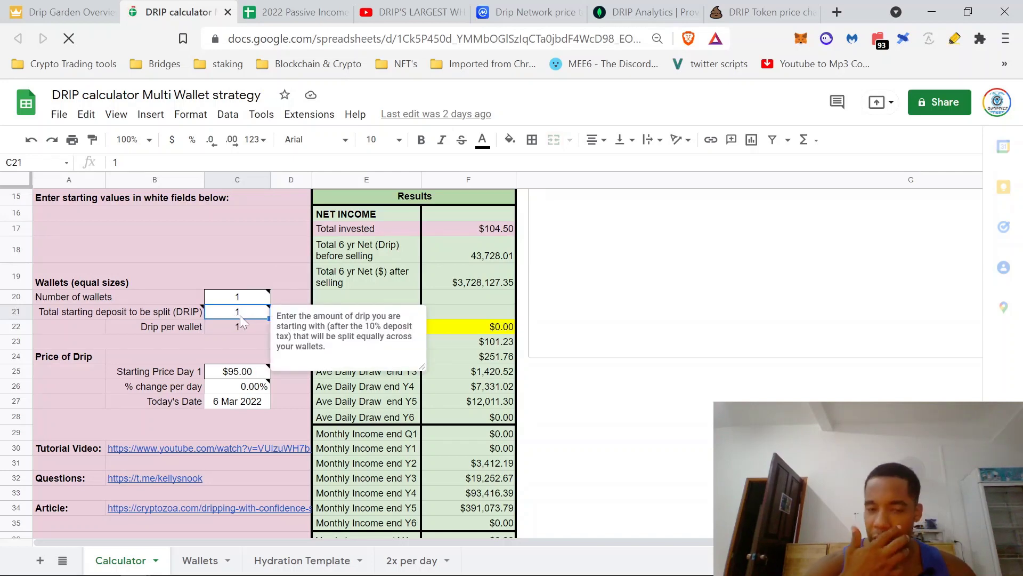
{"action": "key", "text": "super"}
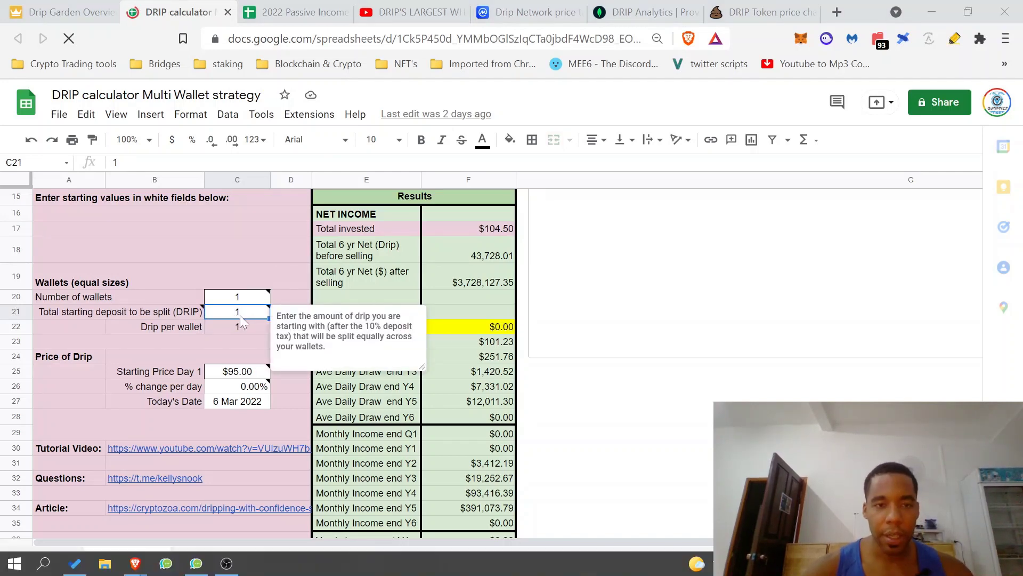
{"action": "type", "text": "cacl"}
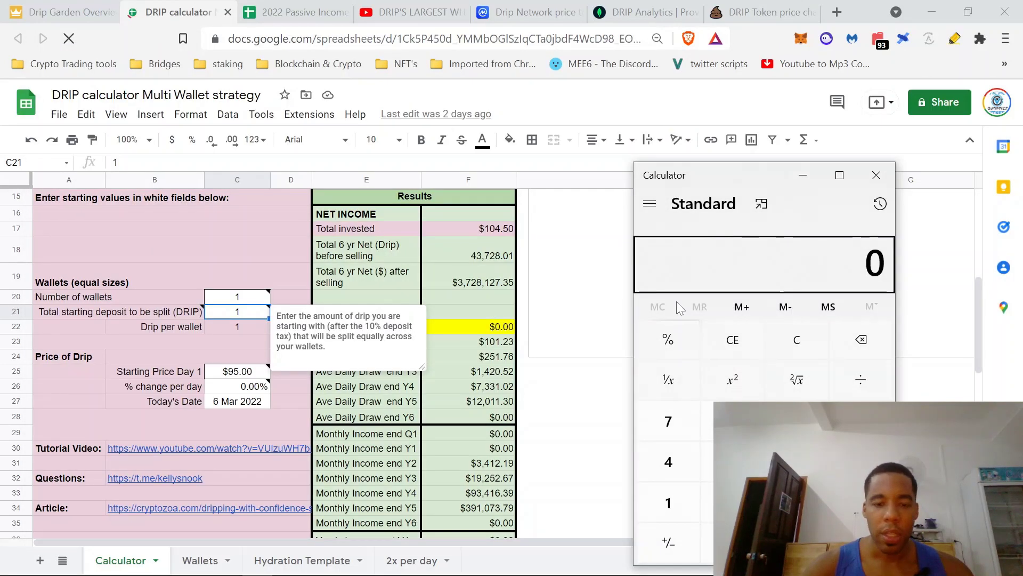
{"action": "type", "text": "1000000"}
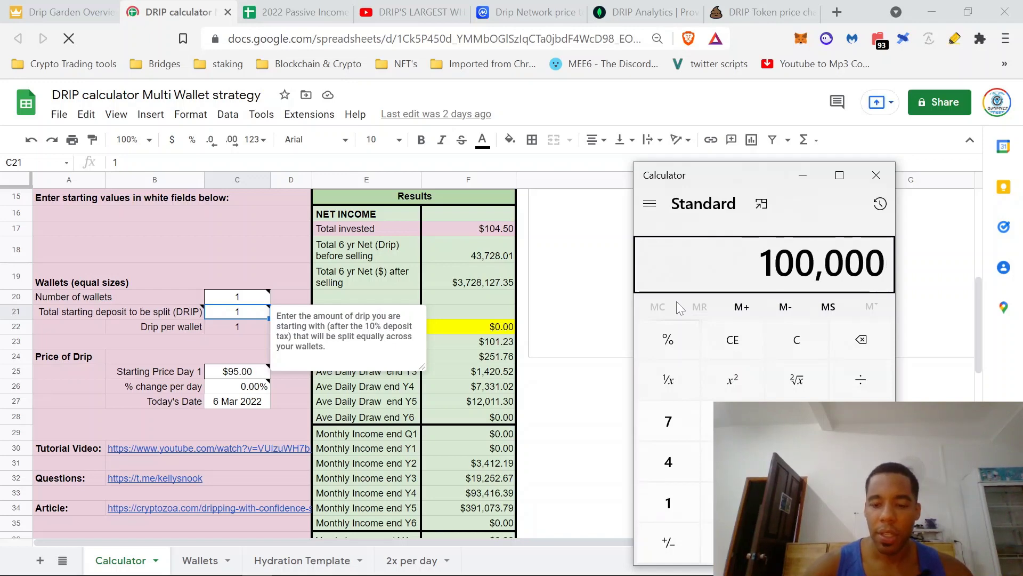
{"action": "type", "text": "/5"}
{"action": "key", "text": "Return"}
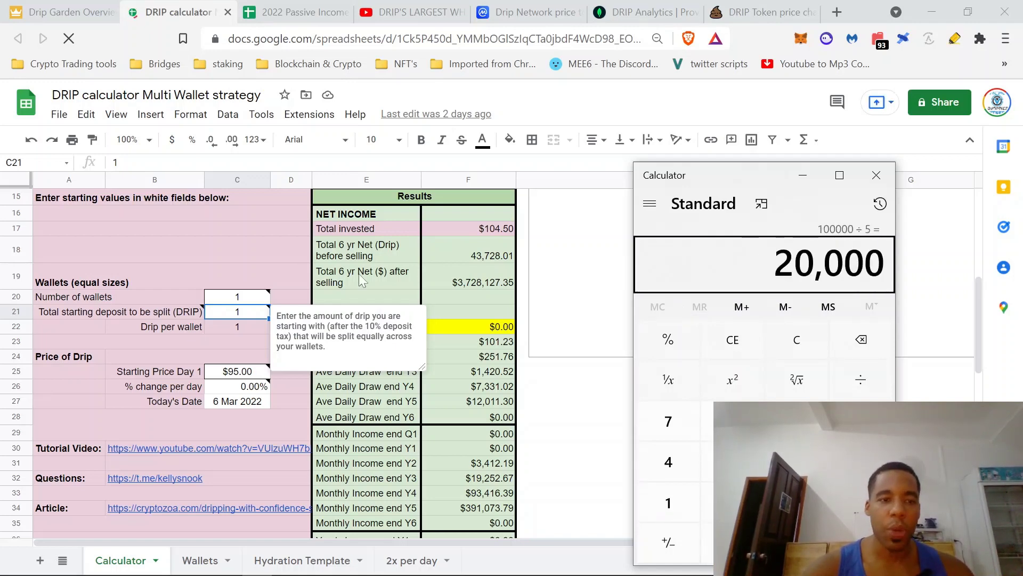
Set the total starting deposit to be split to 20000 DRIP and the Day 1 starting price to $5.00
{"action": "left_click", "coordinate": [240, 313]}
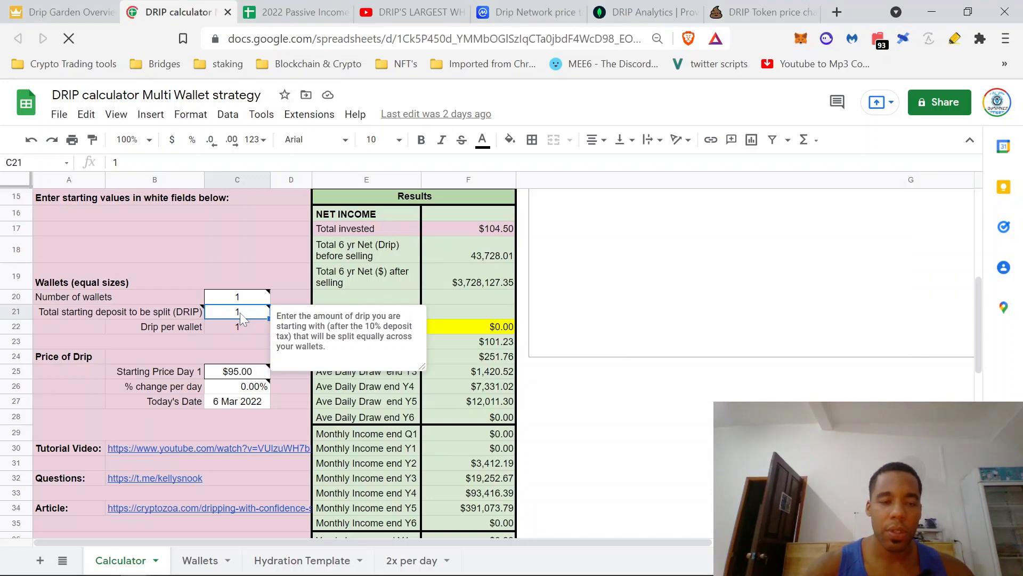
{"action": "type", "text": "200"}
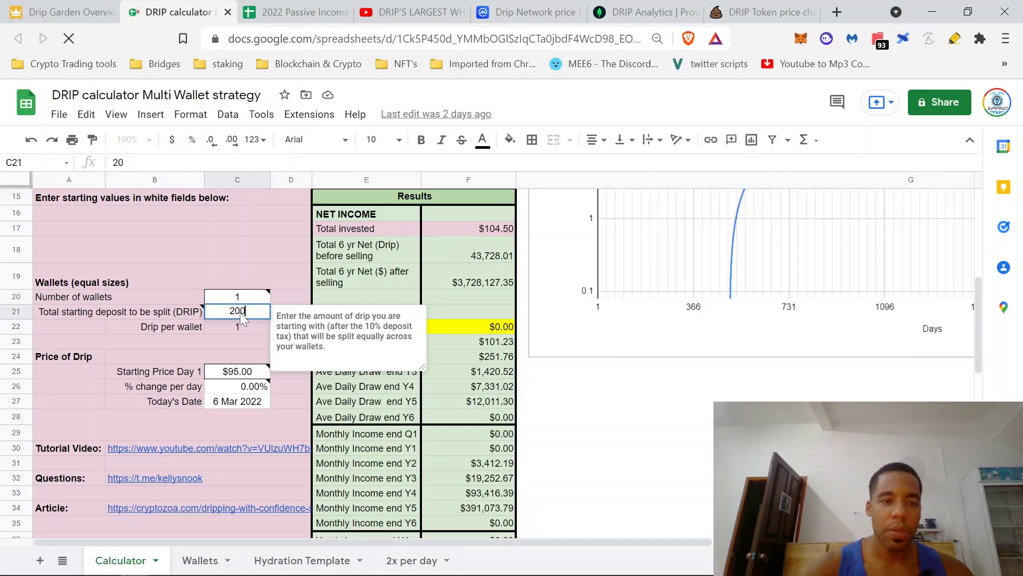
{"action": "type", "text": "00"}
{"action": "left_click", "coordinate": [234, 373]}
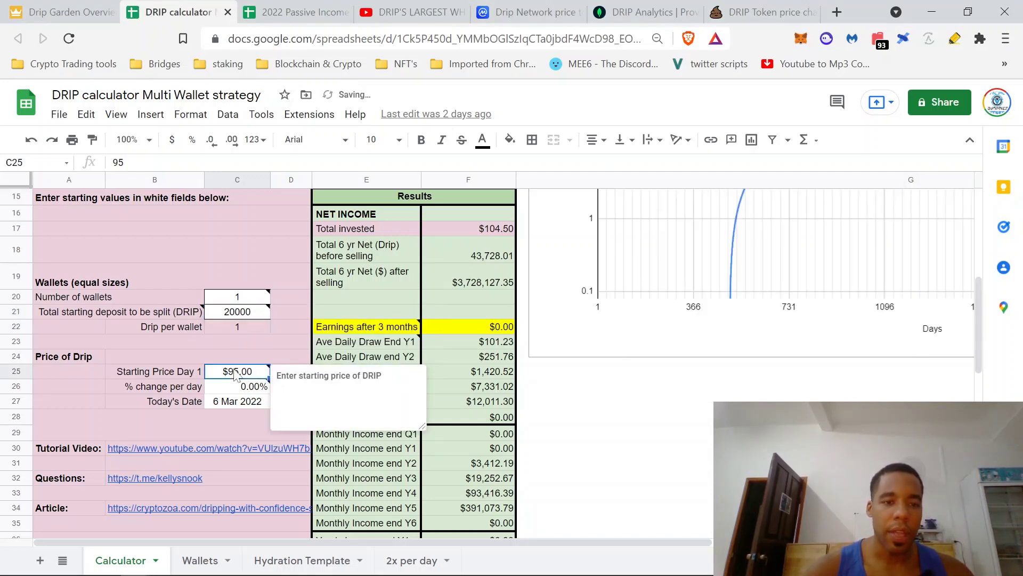
{"action": "type", "text": "5"}
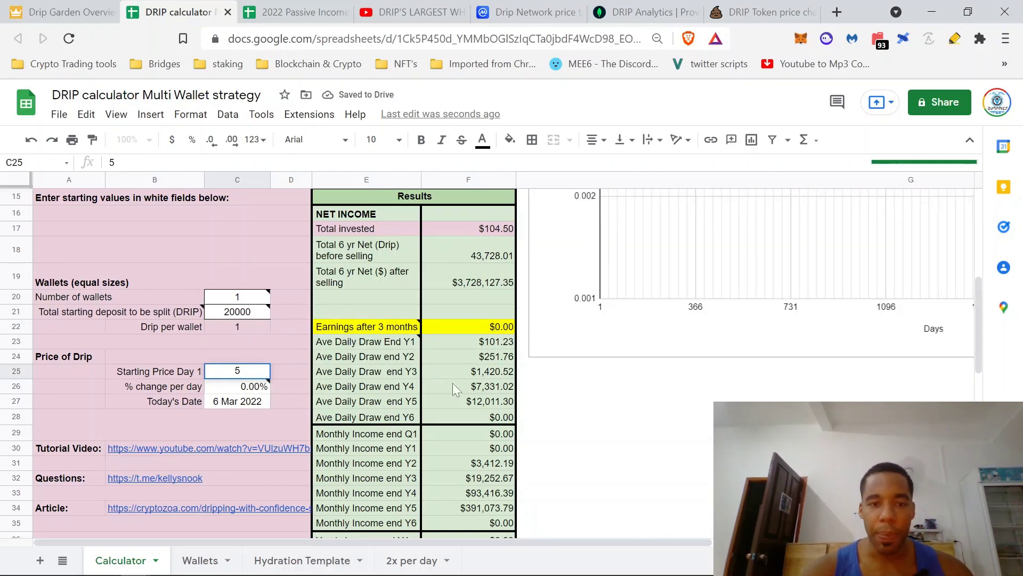
{"action": "double_click", "coordinate": [274, 341]}
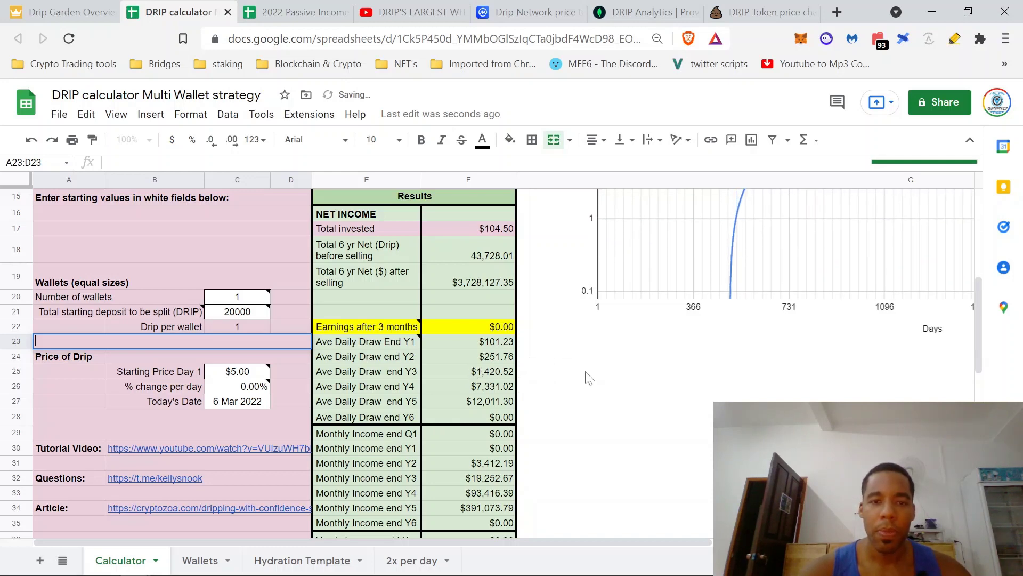
{"action": "left_click", "coordinate": [654, 343]}
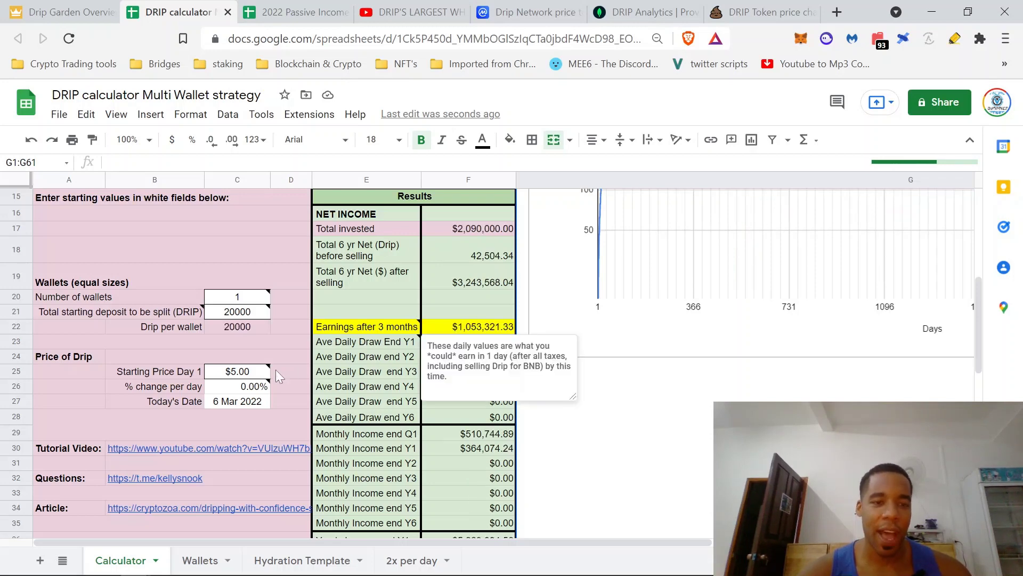
Examine the daily deposits, whale tier, claimed amounts and daily draw in the Wallets sheet over slightly more than a year
{"action": "mouse_move", "coordinate": [272, 317]}
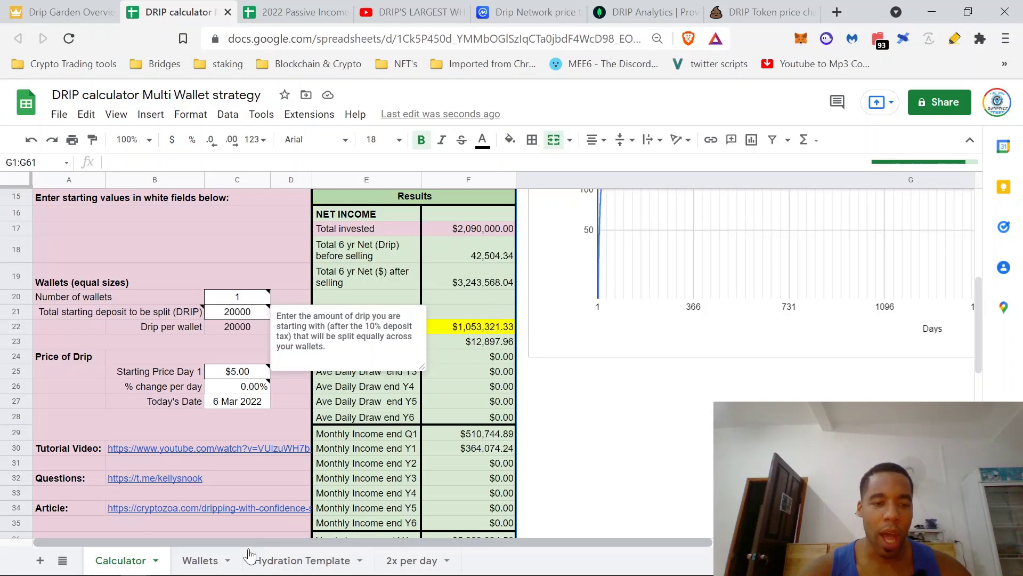
{"action": "left_click", "coordinate": [202, 561]}
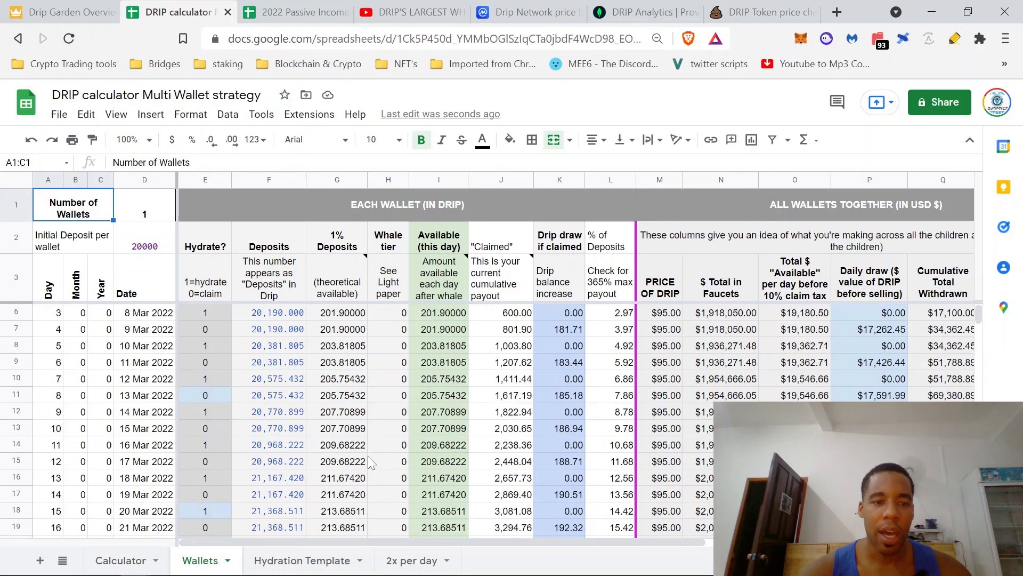
{"action": "scroll", "coordinate": [371, 463], "scroll_direction": "down", "scroll_amount": 3}
{"action": "scroll", "coordinate": [371, 463], "scroll_direction": "down", "scroll_amount": 18}
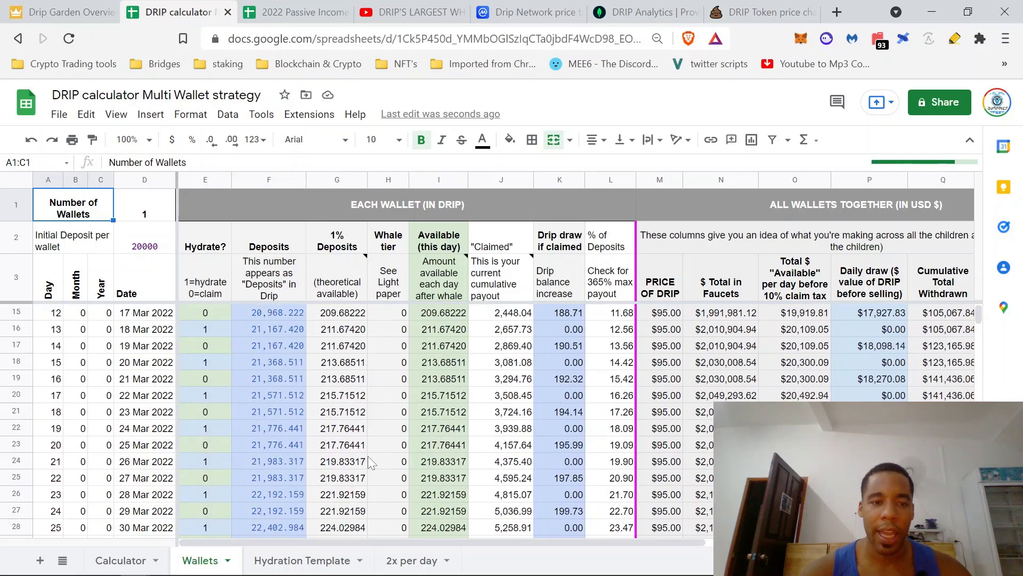
{"action": "scroll", "coordinate": [371, 462], "scroll_direction": "down", "scroll_amount": 20}
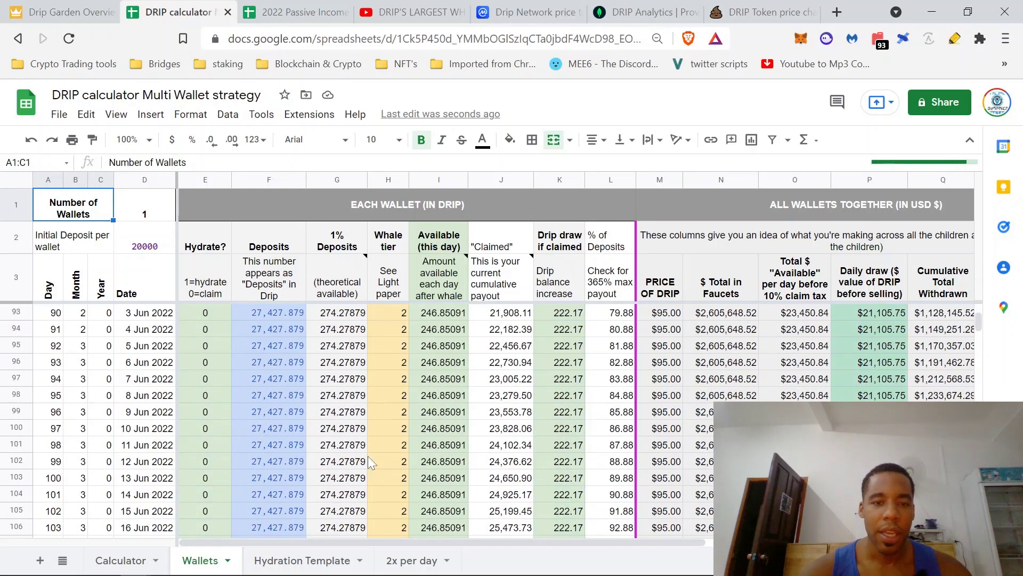
{"action": "scroll", "coordinate": [371, 462], "scroll_direction": "down", "scroll_amount": 5}
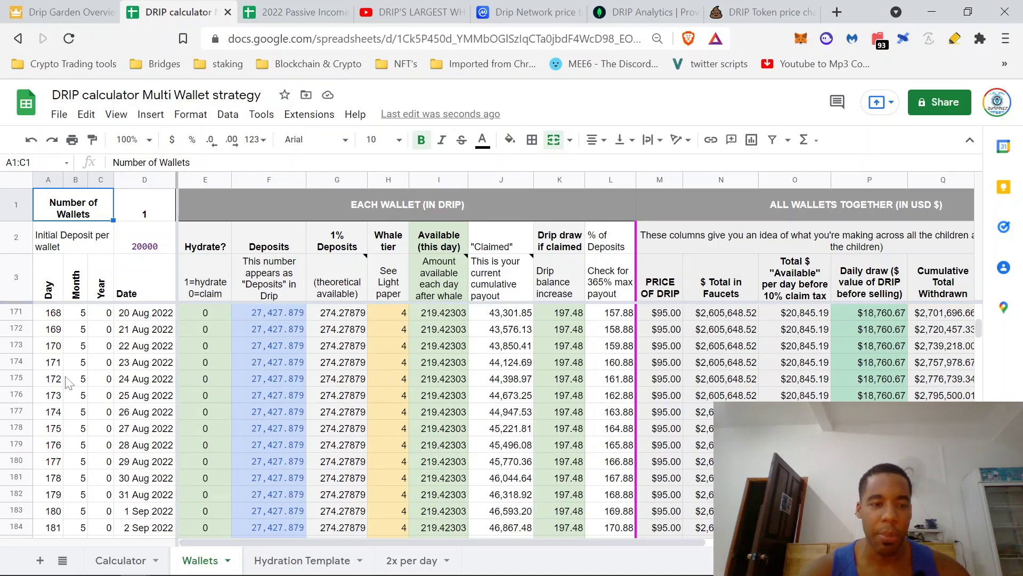
{"action": "scroll", "coordinate": [416, 465], "scroll_direction": "down", "scroll_amount": 20}
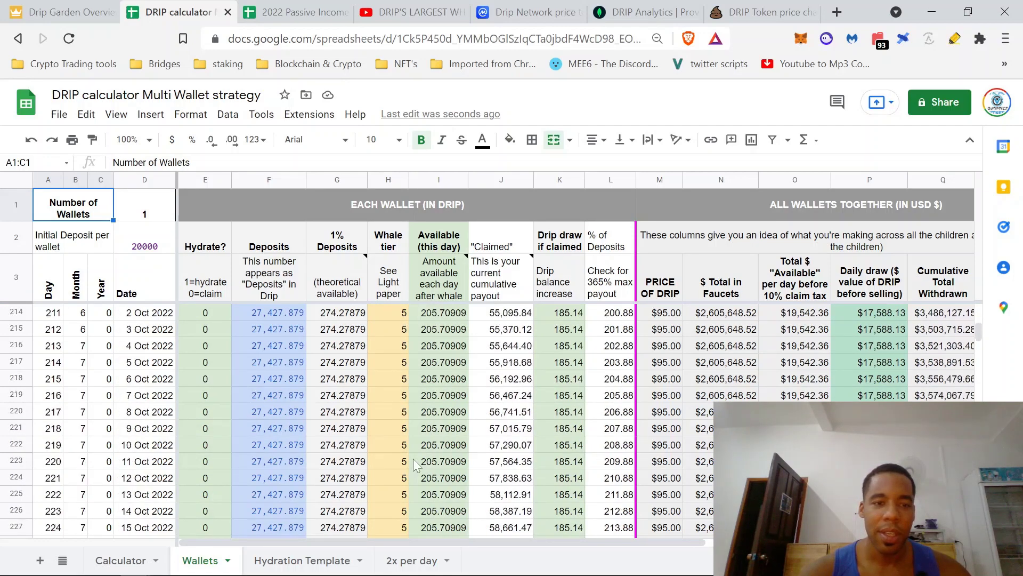
{"action": "scroll", "coordinate": [416, 466], "scroll_direction": "down", "scroll_amount": 20}
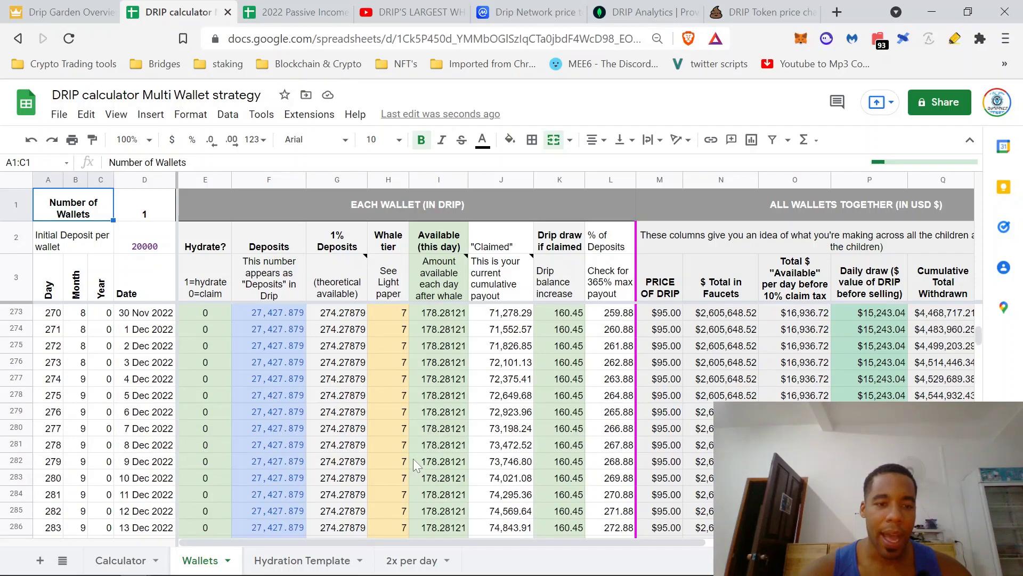
{"action": "scroll", "coordinate": [416, 465], "scroll_direction": "down", "scroll_amount": 13}
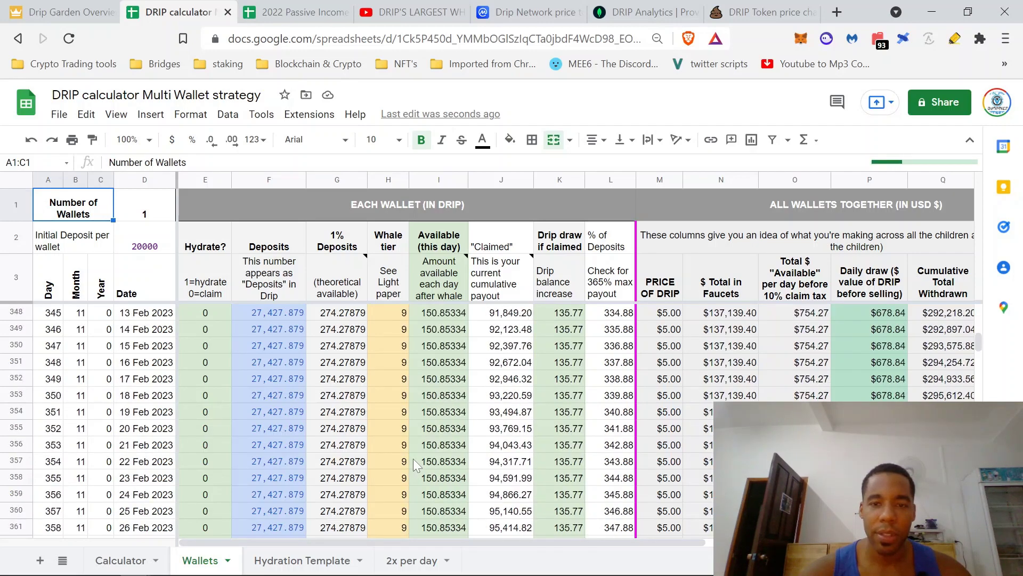
{"action": "scroll", "coordinate": [609, 443], "scroll_direction": "down", "scroll_amount": 7}
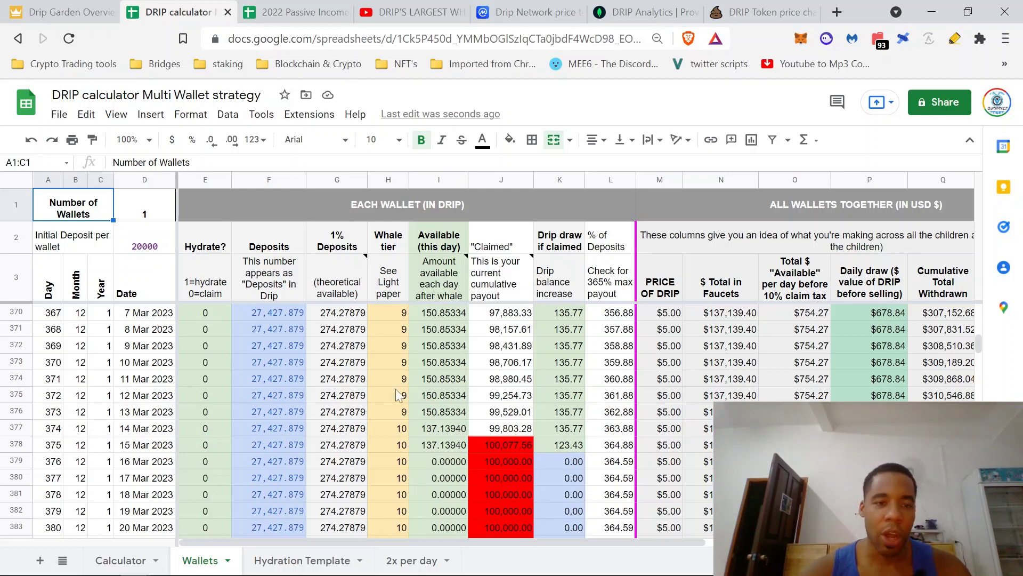
{"action": "scroll", "coordinate": [397, 395], "scroll_direction": "up", "scroll_amount": 20}
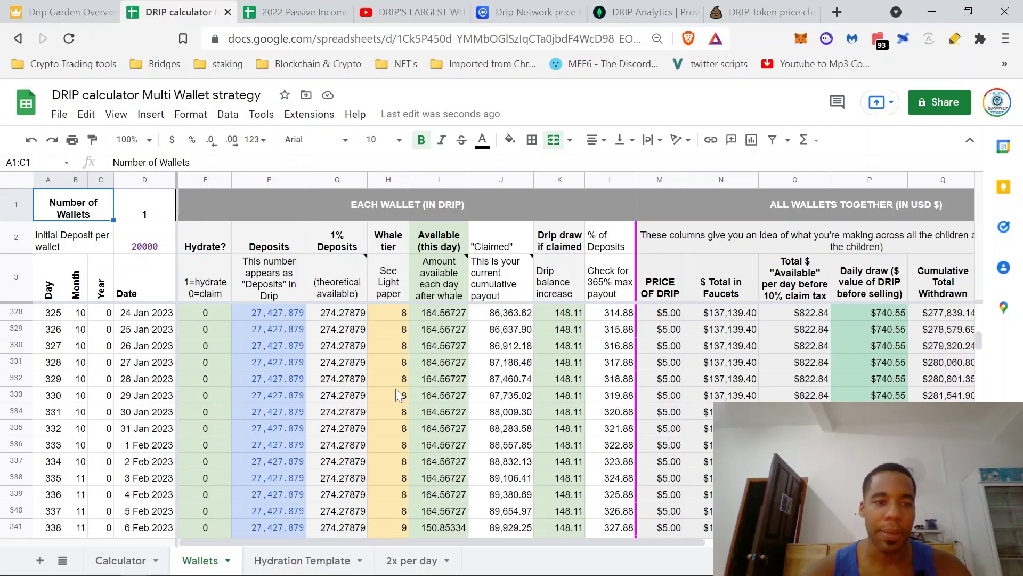
{"action": "scroll", "coordinate": [397, 395], "scroll_direction": "up", "scroll_amount": 20}
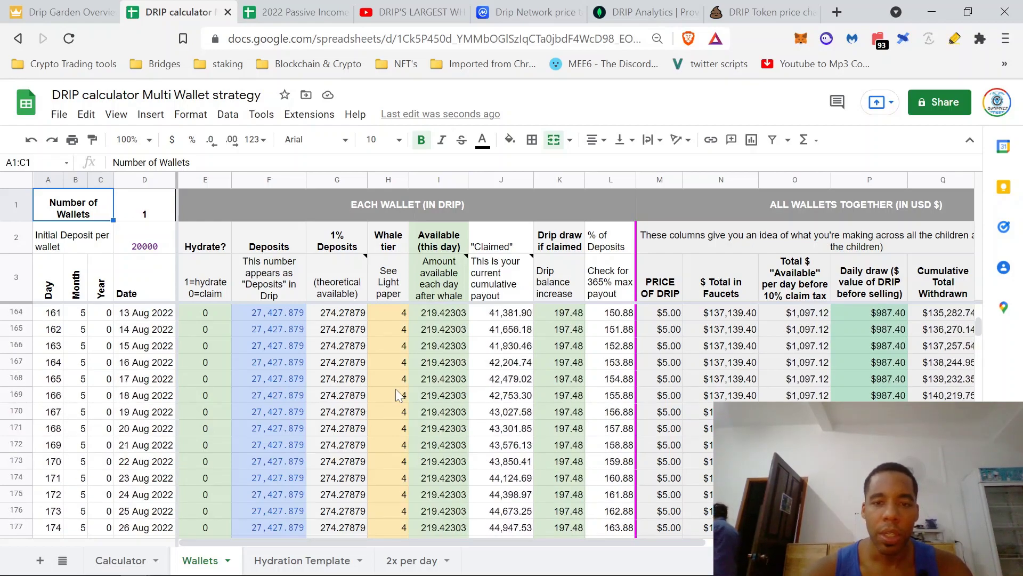
Copy all values of the "Hydrate until 27.3k drip then claim (AUTOTUNED)" column, C8:C2343, from the Hydration Template sheet
{"action": "scroll", "coordinate": [397, 395], "scroll_direction": "up", "scroll_amount": 20}
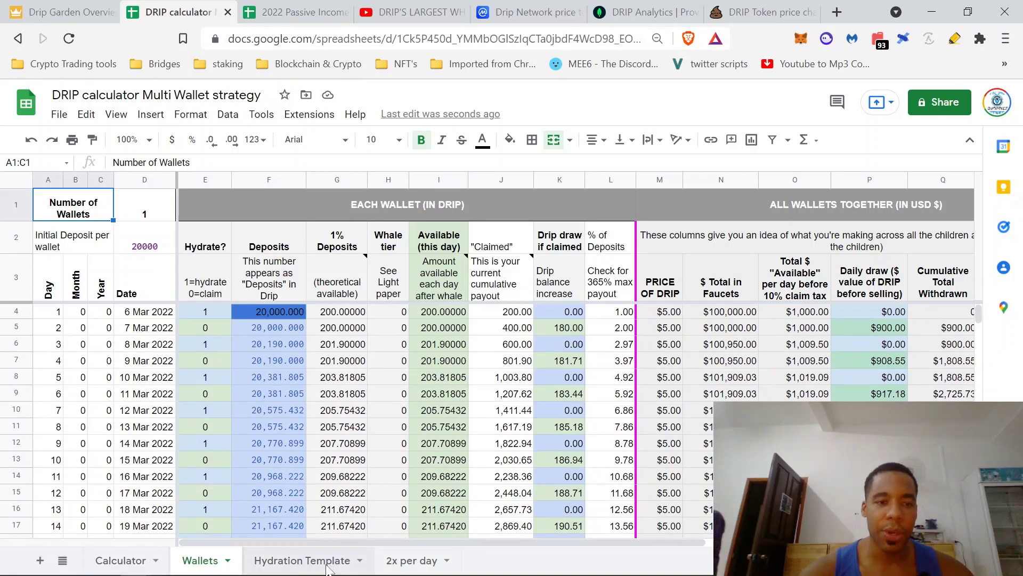
{"action": "left_click", "coordinate": [327, 566]}
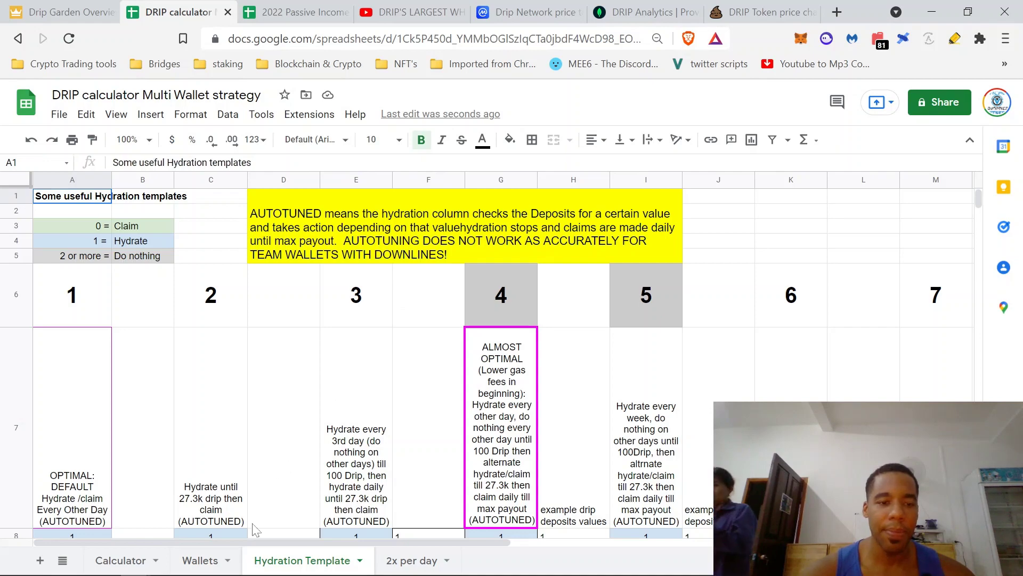
{"action": "scroll", "coordinate": [224, 434], "scroll_direction": "down", "scroll_amount": 6}
{"action": "scroll", "coordinate": [223, 266], "scroll_direction": "up", "scroll_amount": 3}
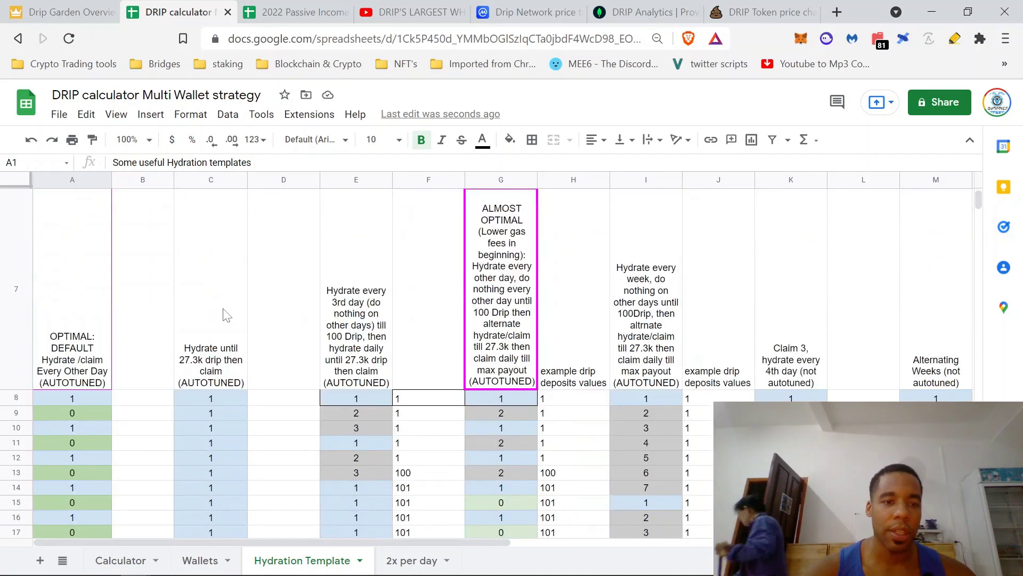
{"action": "left_click", "coordinate": [206, 387]}
{"action": "left_click", "coordinate": [204, 398]}
{"action": "key", "text": "ctrl+shift+Down"}
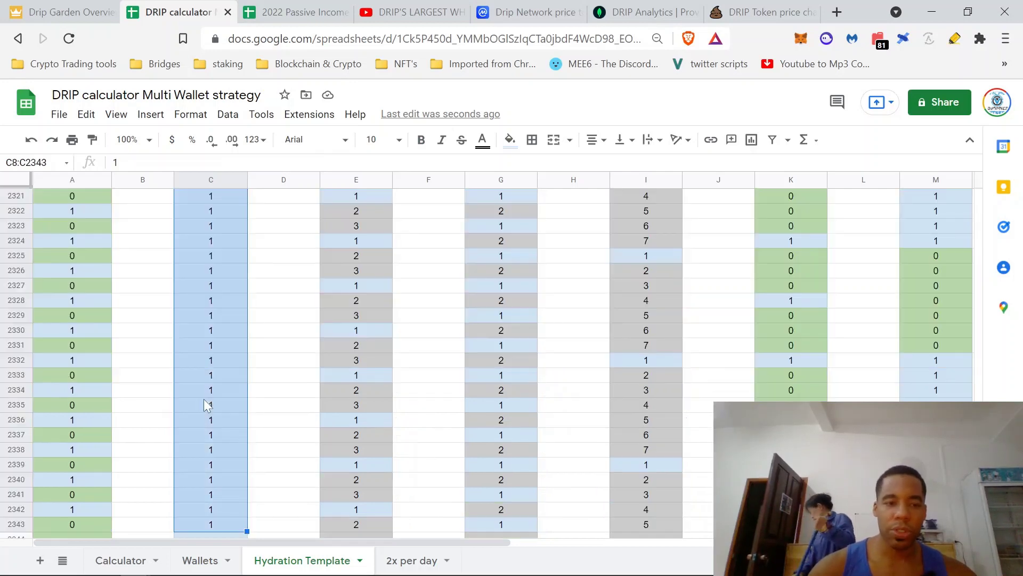
{"action": "key", "text": "ctrl+c"}
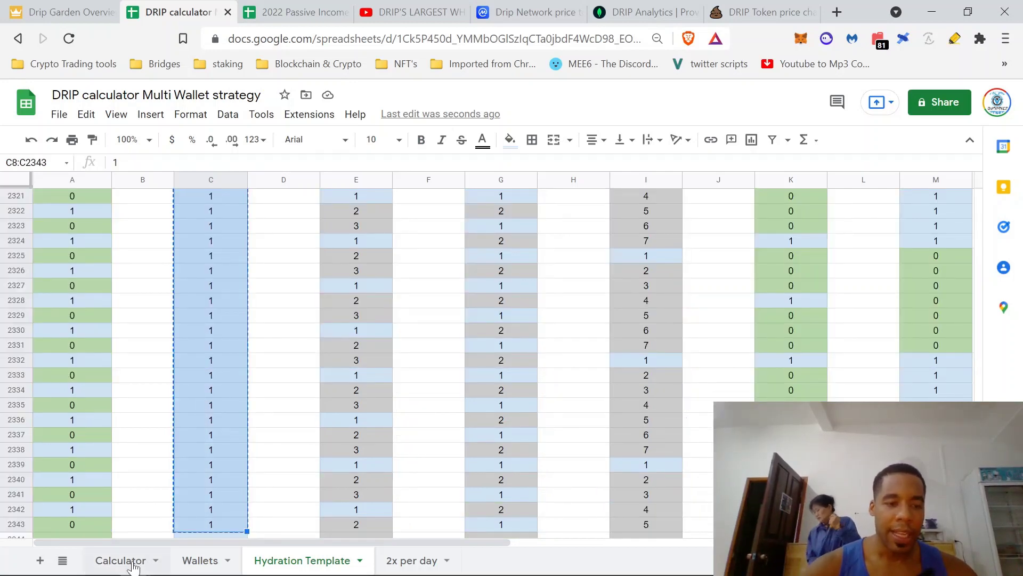
Paste the copied template over the whole Hydrate? column of the Wallets sheet, starting at the Day 1 cell E4
{"action": "left_click", "coordinate": [194, 561]}
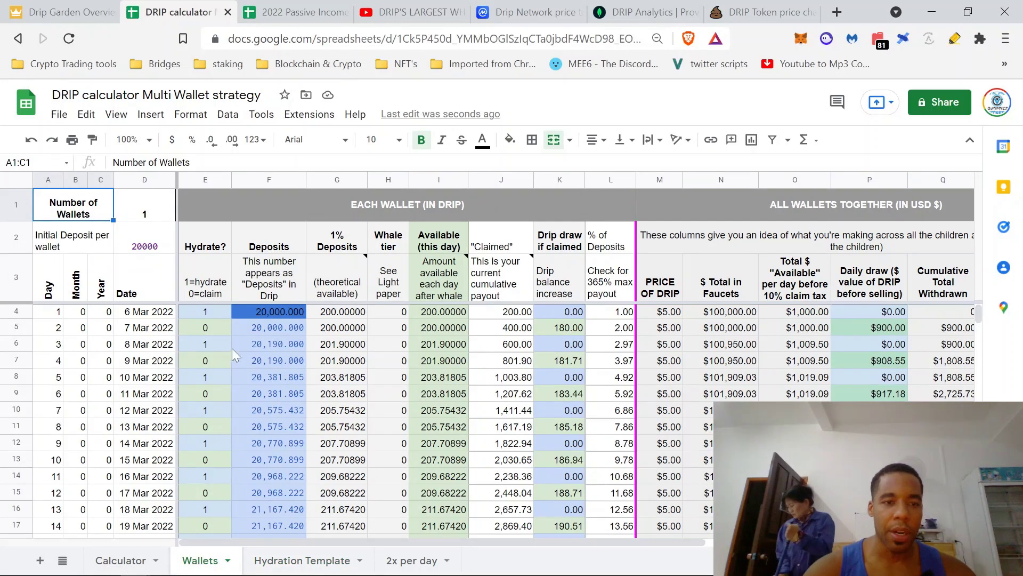
{"action": "left_click", "coordinate": [218, 311]}
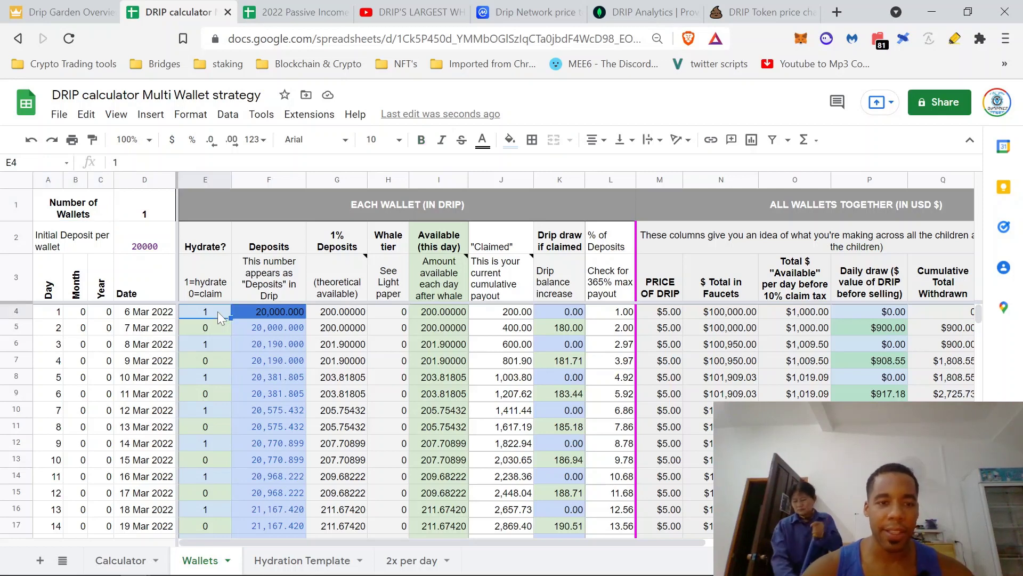
{"action": "key", "text": "ctrl+shift+Down"}
{"action": "key", "text": "ctrl+v"}
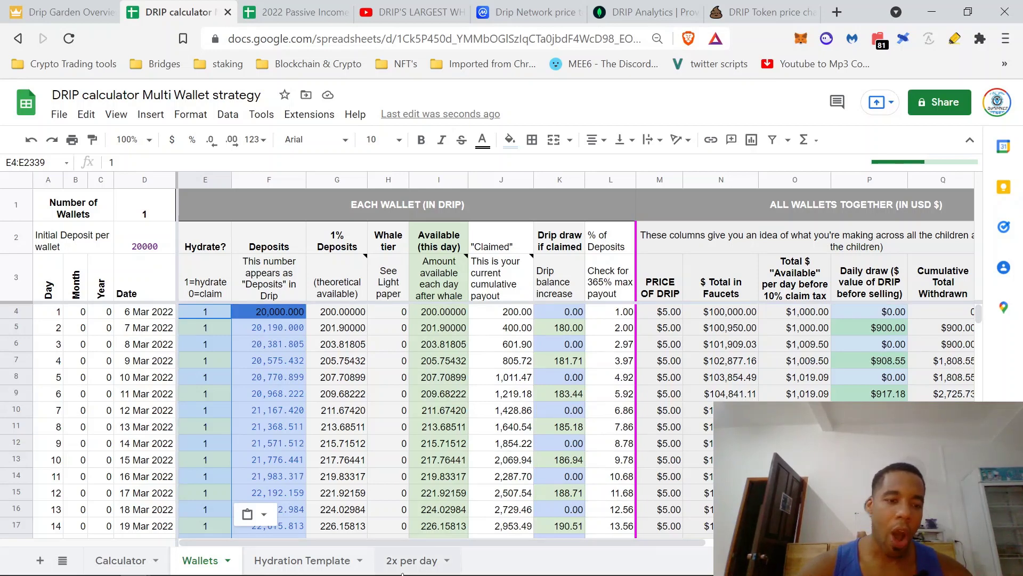
Examine the Calculator sheet's income results, the Wallets sheet's daily draws, and the Hydrate? formula for 9 Apr 2022
{"action": "left_click", "coordinate": [127, 564]}
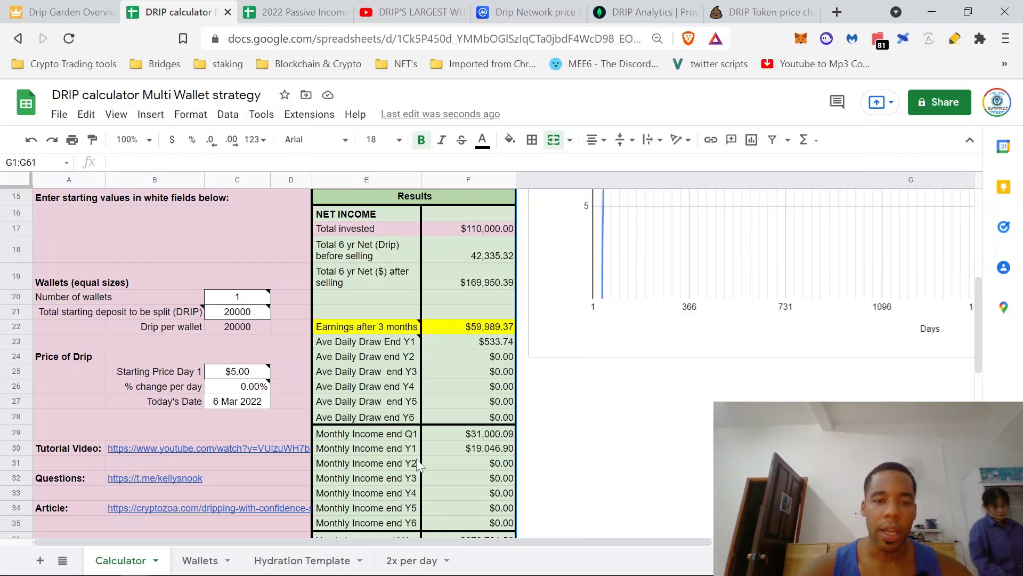
{"action": "left_click", "coordinate": [203, 559]}
{"action": "scroll", "coordinate": [225, 487], "scroll_direction": "down", "scroll_amount": 15}
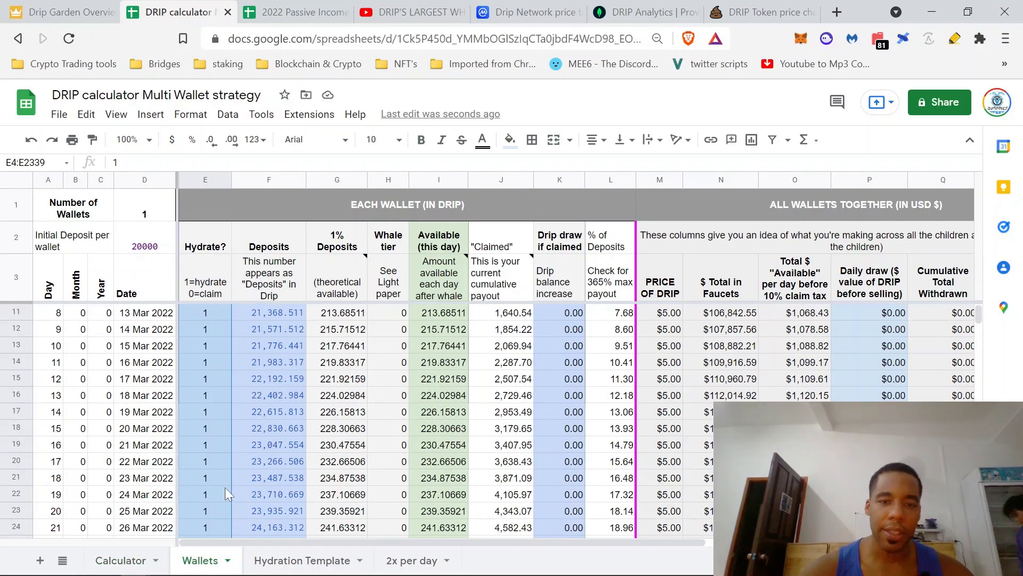
{"action": "scroll", "coordinate": [225, 487], "scroll_direction": "down", "scroll_amount": 20}
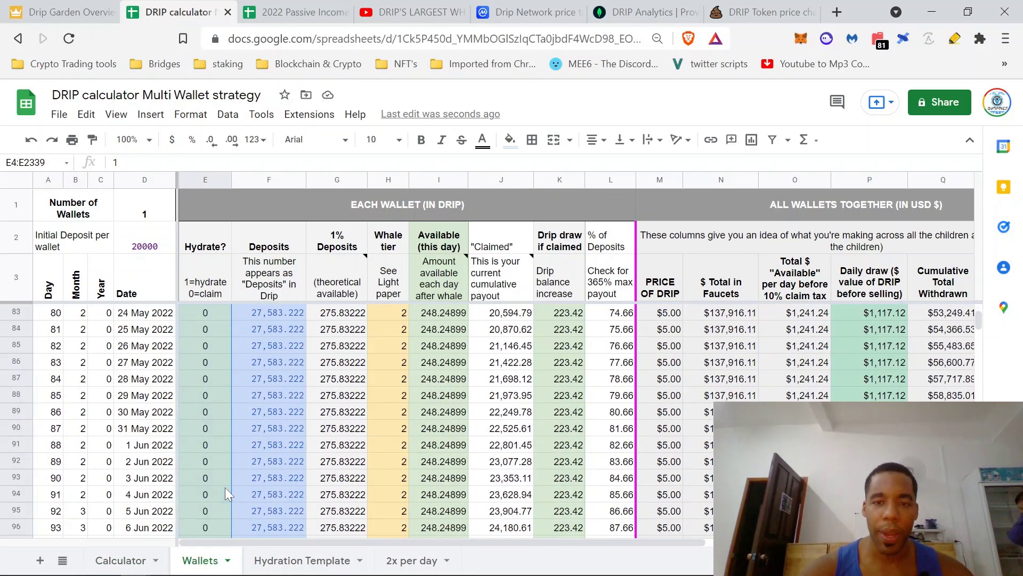
{"action": "scroll", "coordinate": [225, 487], "scroll_direction": "down", "scroll_amount": 8}
{"action": "scroll", "coordinate": [225, 487], "scroll_direction": "up", "scroll_amount": 14}
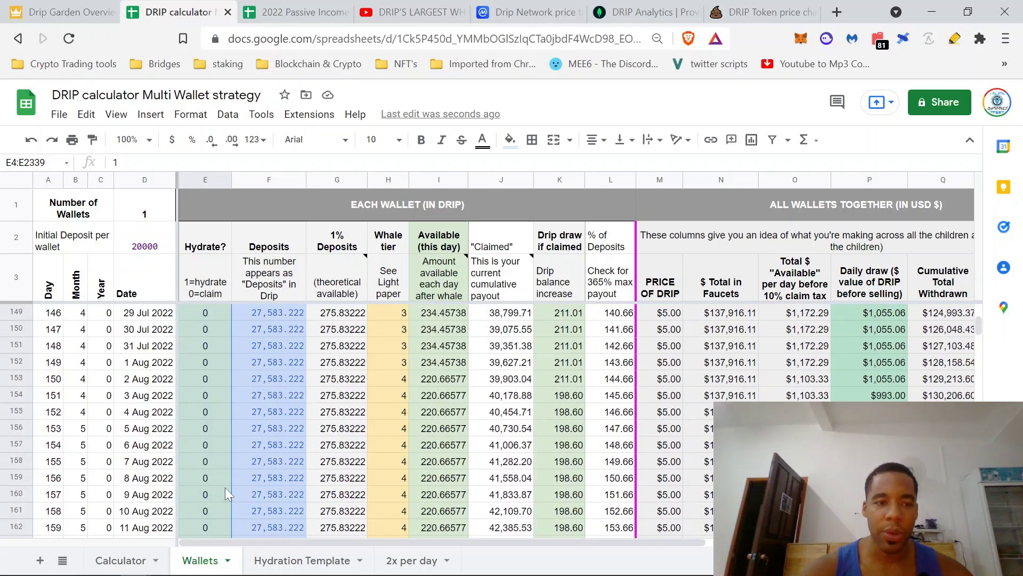
{"action": "scroll", "coordinate": [225, 487], "scroll_direction": "up", "scroll_amount": 16}
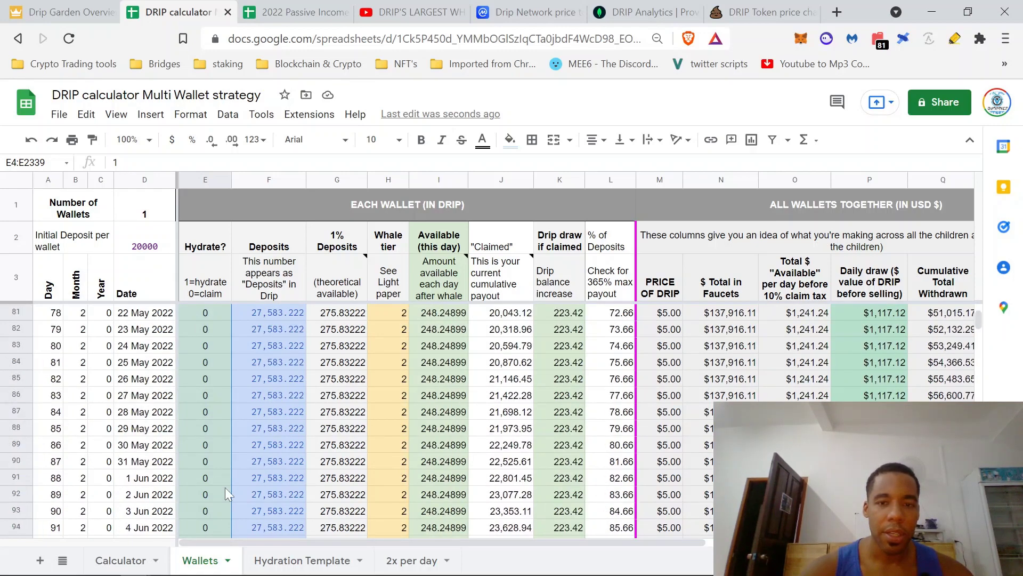
{"action": "scroll", "coordinate": [225, 487], "scroll_direction": "up", "scroll_amount": 14}
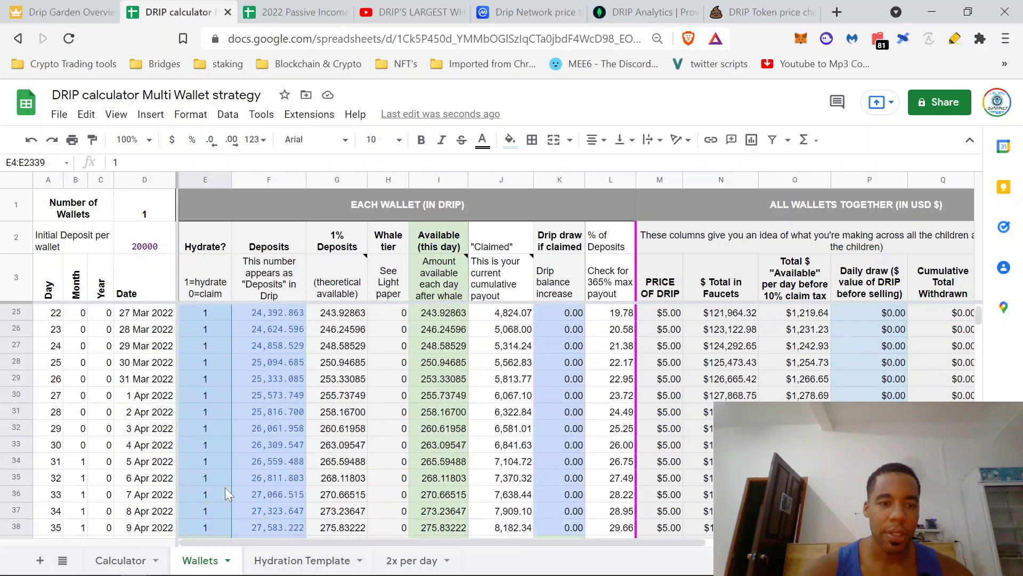
{"action": "scroll", "coordinate": [225, 487], "scroll_direction": "down", "scroll_amount": 1}
{"action": "left_click", "coordinate": [216, 479]}
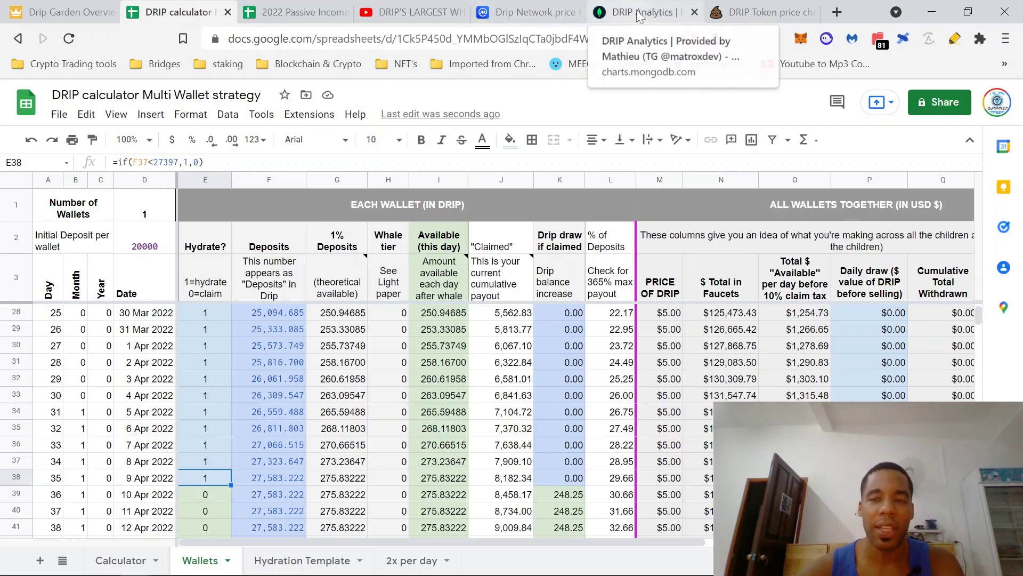
Check the Drip Network price chart on CoinMarketCap and the Faucet Players/Deposits chart in DRIP Analytics, ending back at the DRIP calculator spreadsheet
{"action": "left_click", "coordinate": [542, 16]}
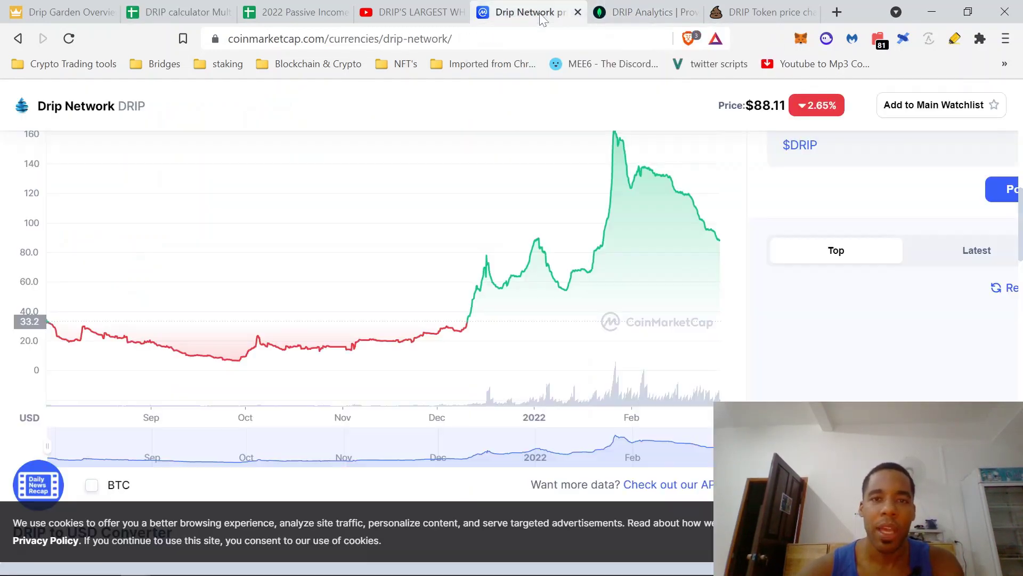
{"action": "right_click", "coordinate": [656, 12]}
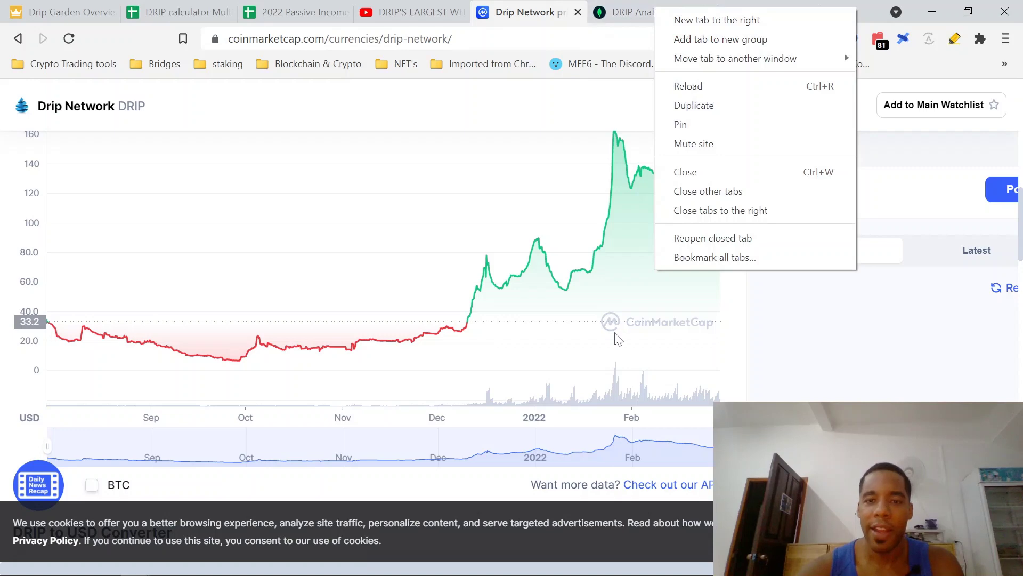
{"action": "left_click", "coordinate": [622, 15]}
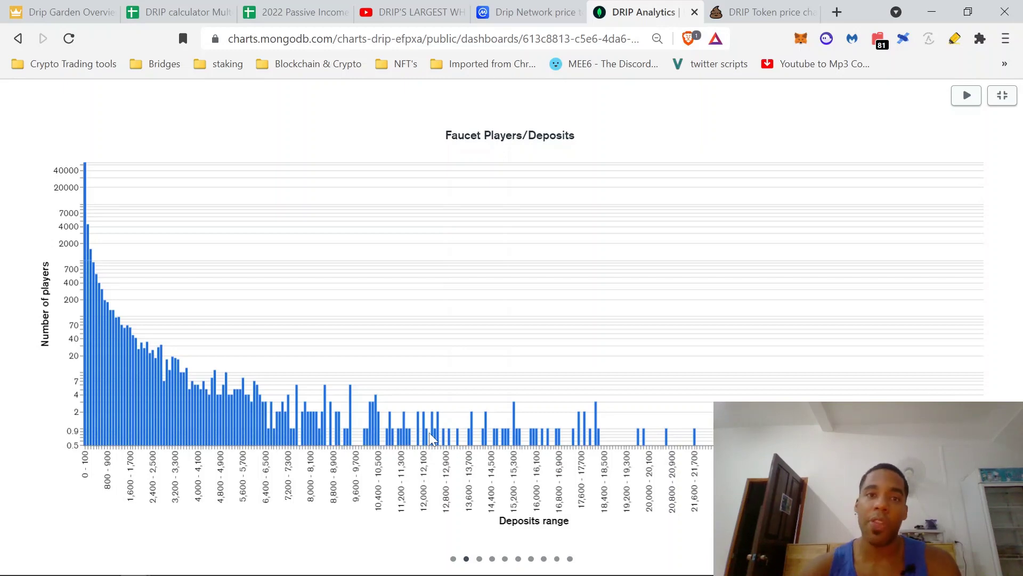
{"action": "left_click", "coordinate": [298, 13]}
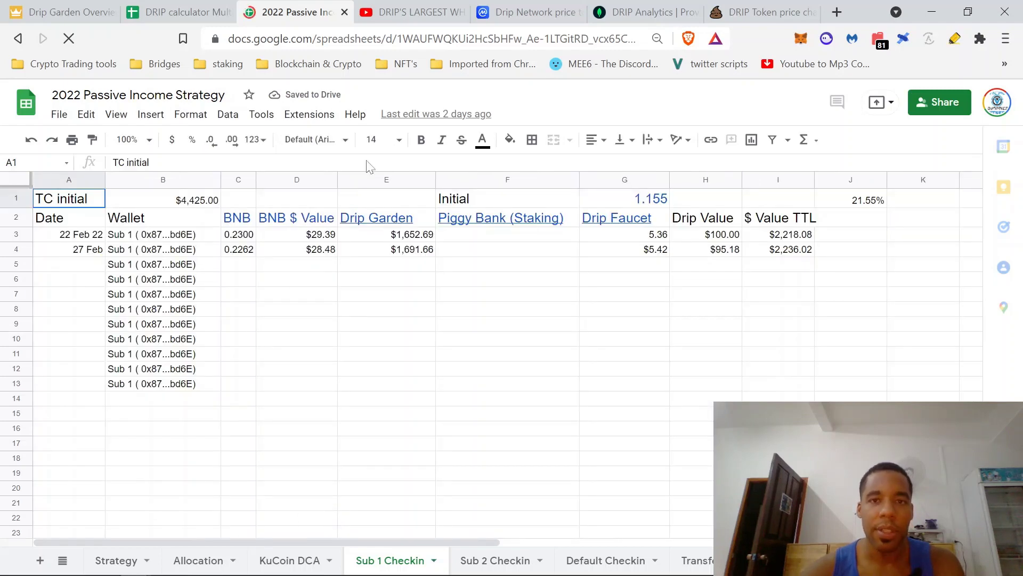
{"action": "left_click", "coordinate": [212, 12]}
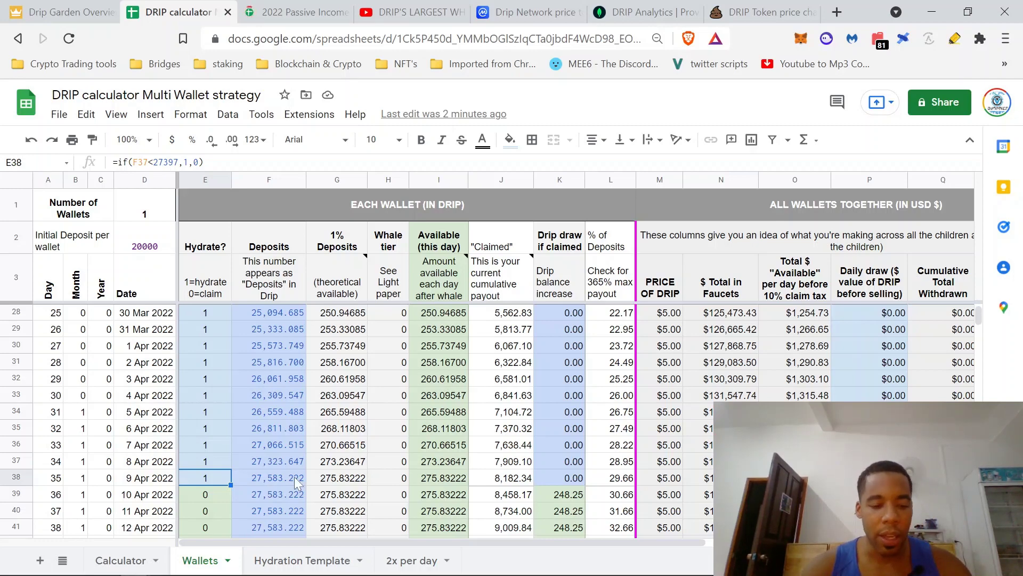
Switch to the Windows Calculator, divide 100,000 by 365, and return to the Wallets sheet
{"action": "key", "text": "super"}
{"action": "type", "text": "cad"}
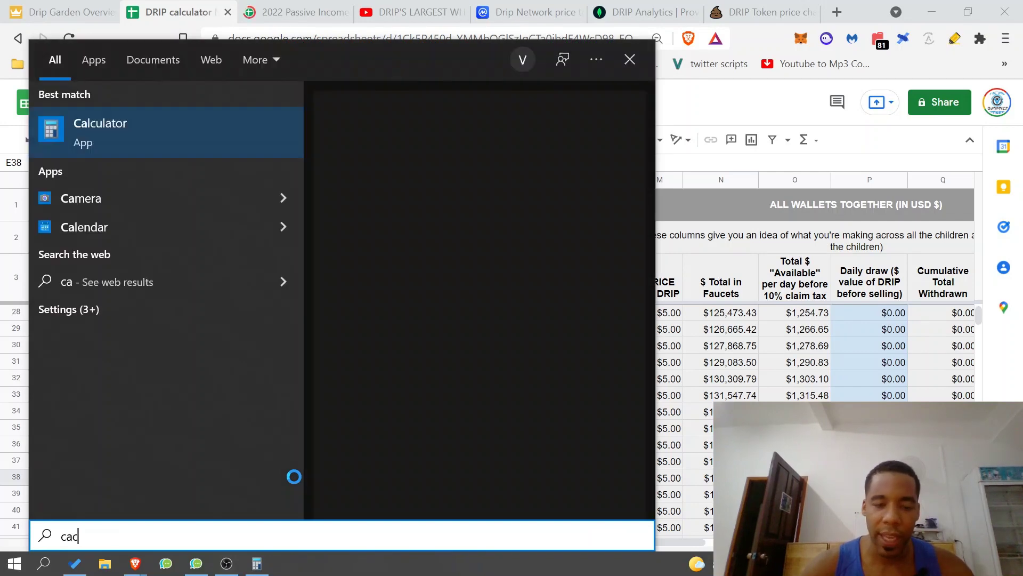
{"action": "key", "text": "Return"}
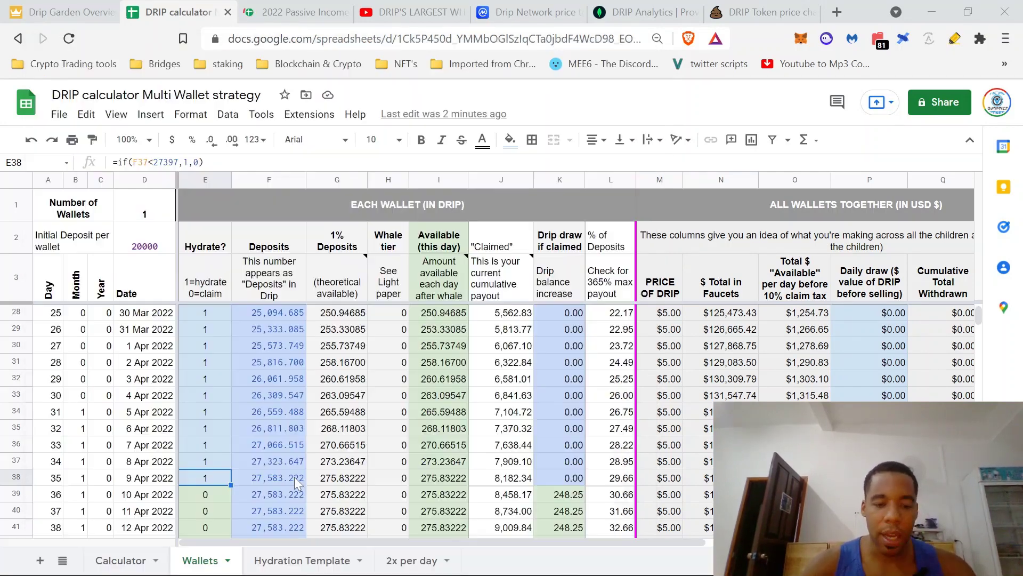
{"action": "type", "text": "10000"}
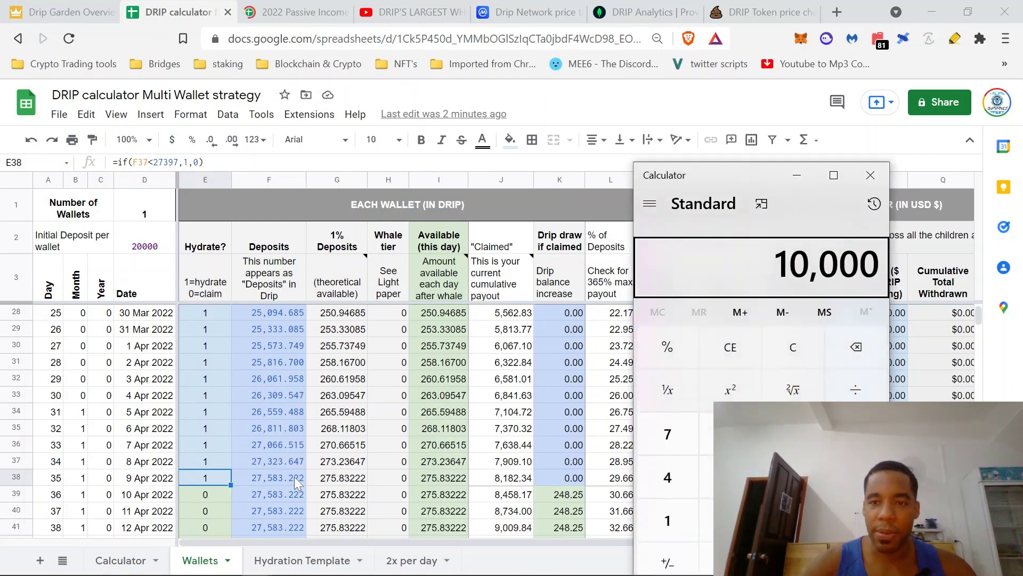
{"action": "type", "text": "0/365"}
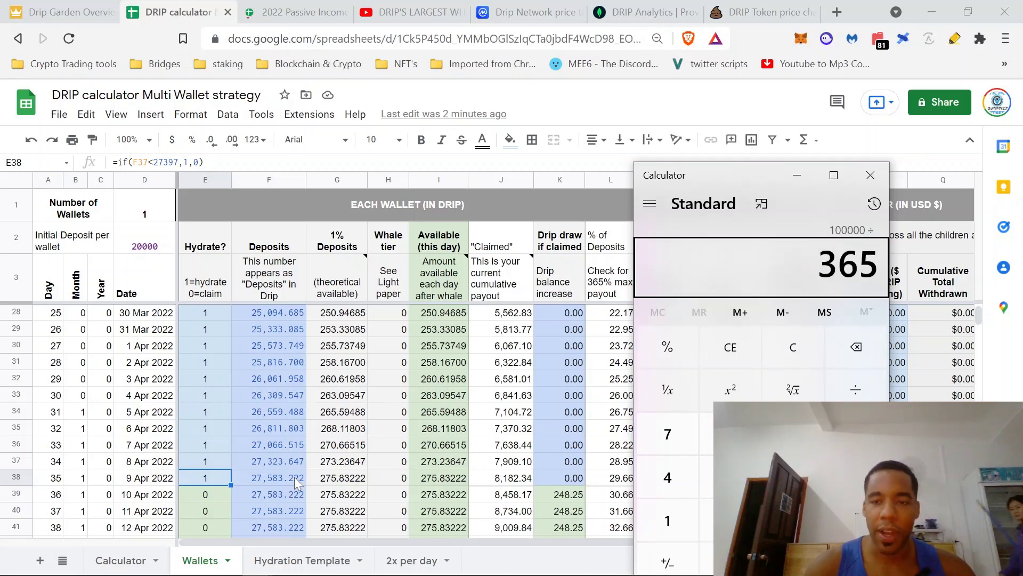
{"action": "key", "text": "Return"}
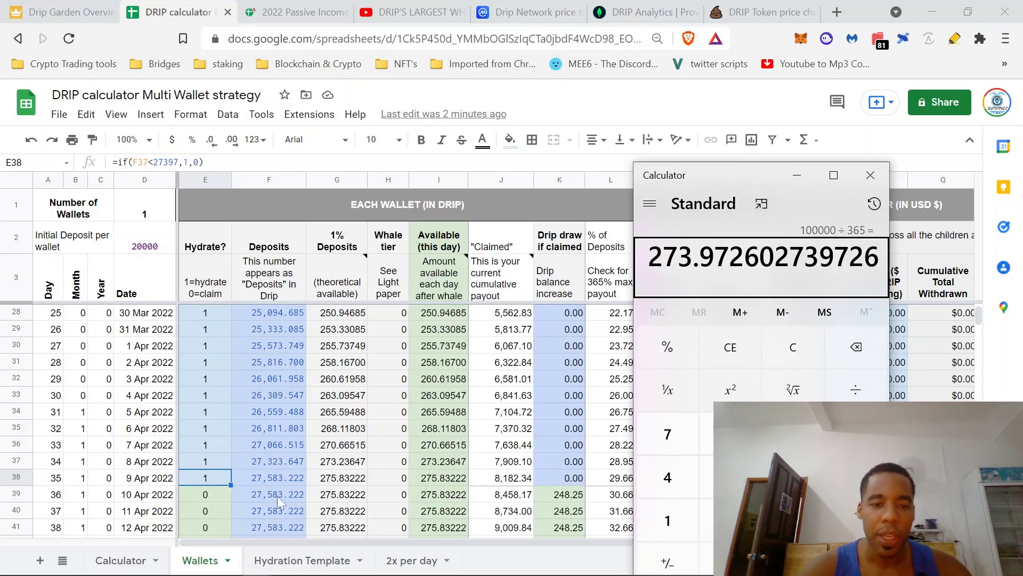
{"action": "left_click", "coordinate": [155, 293]}
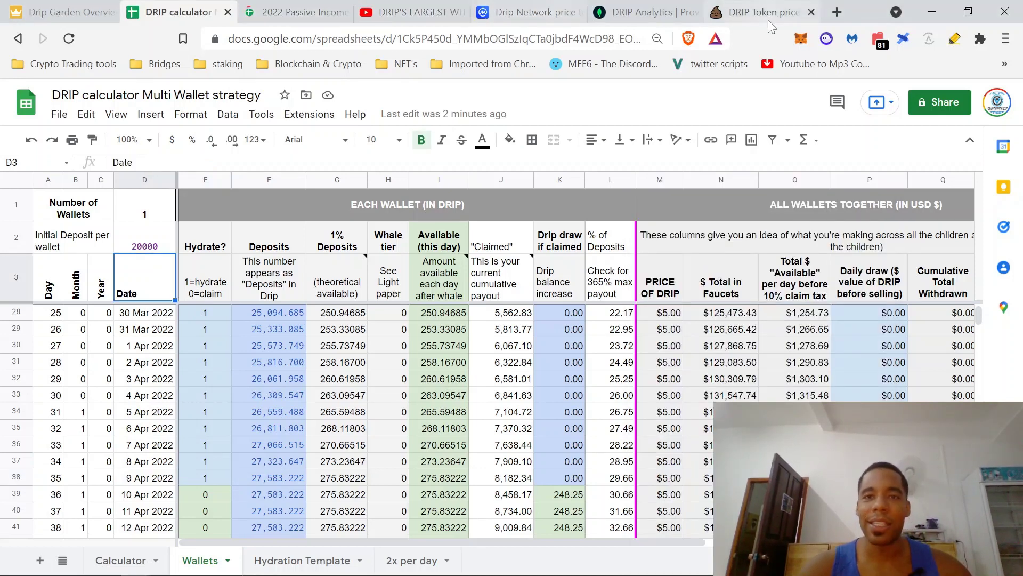
Switch to the YouTube video "DRIP'S LARGEST WHALE ACCOUNT IS OUT!" and look at the faucet account's deposits, claimed and max payout figures
{"action": "left_click", "coordinate": [415, 16]}
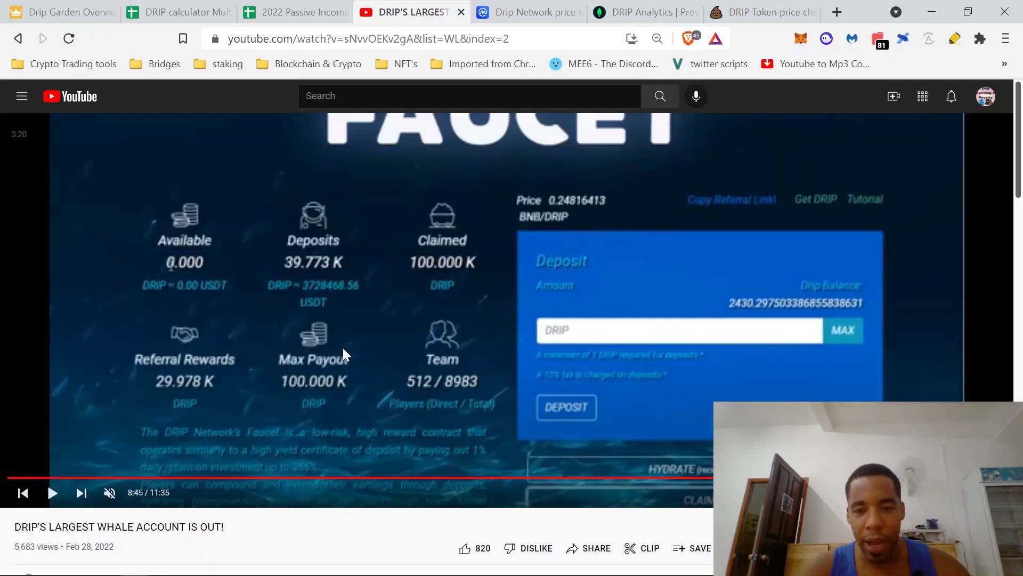
{"action": "scroll", "coordinate": [343, 348], "scroll_direction": "down", "scroll_amount": 1}
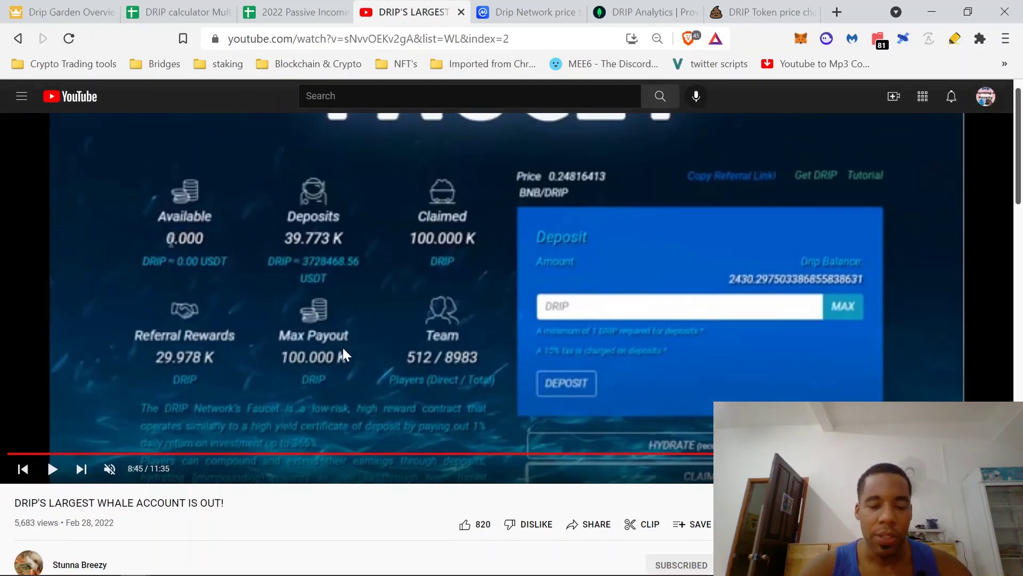
{"action": "scroll", "coordinate": [343, 348], "scroll_direction": "up", "scroll_amount": 1}
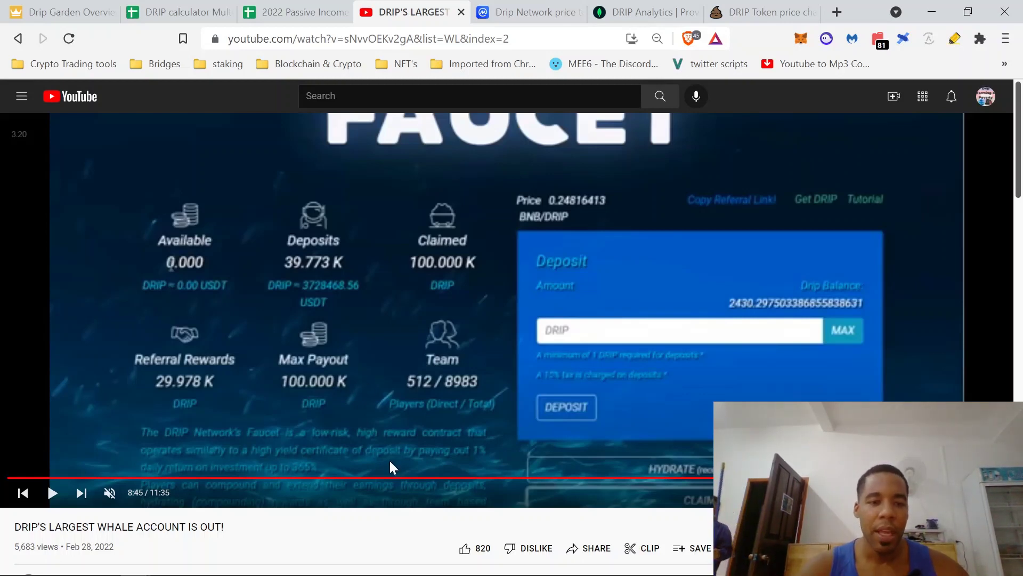
Switch to the Windows Calculator, multiply 100,000 by 50, and close the calculator
{"action": "mouse_move", "coordinate": [247, 565]}
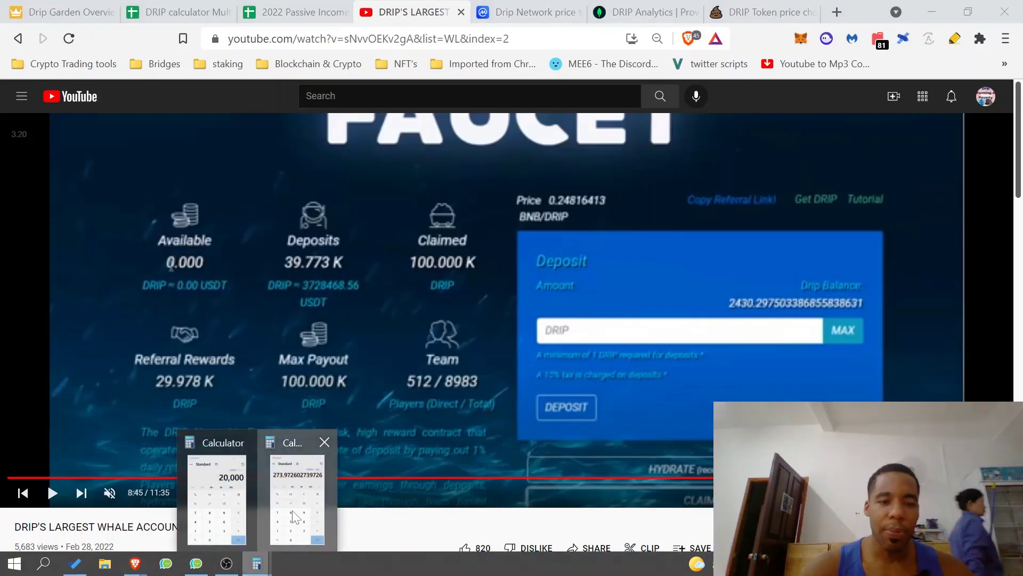
{"action": "left_click", "coordinate": [291, 529]}
{"action": "type", "text": "100000"}
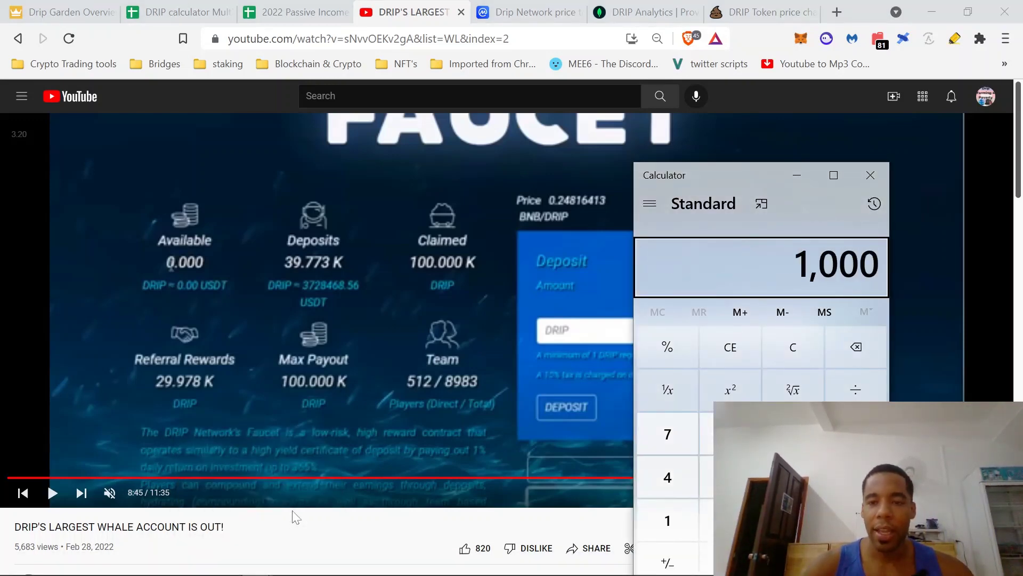
{"action": "type", "text": "*"}
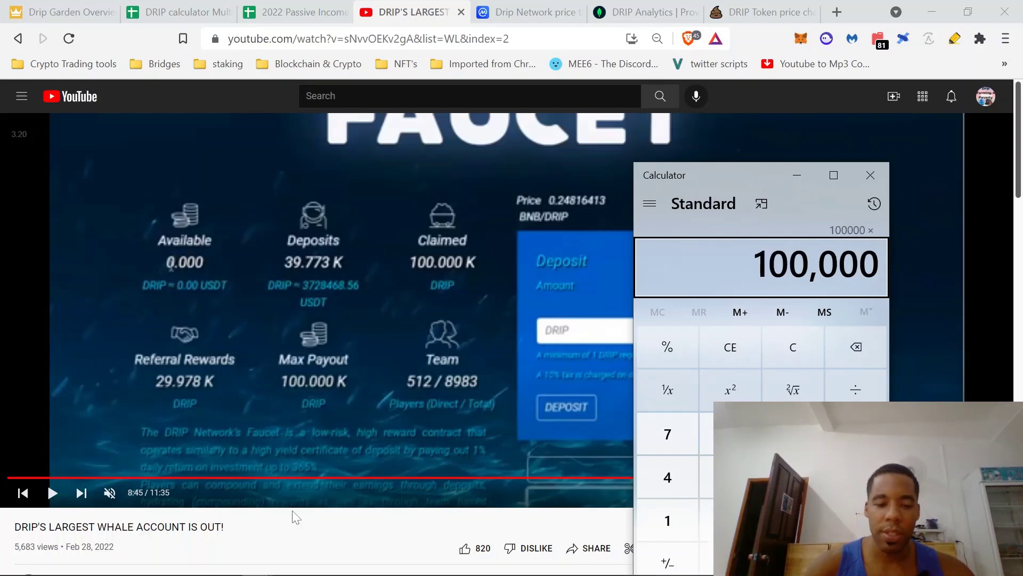
{"action": "type", "text": "50"}
{"action": "key", "text": "Return"}
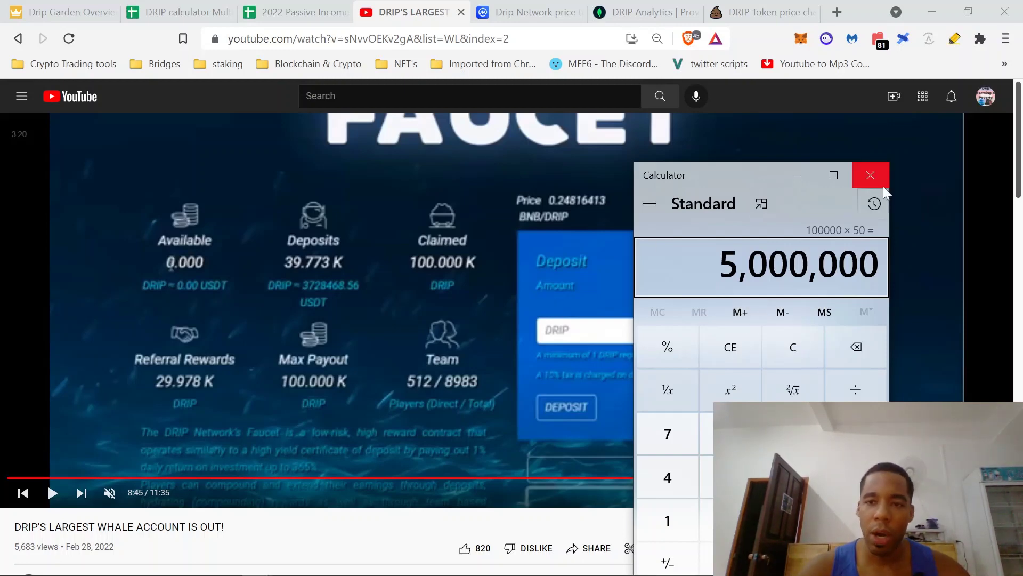
{"action": "left_click", "coordinate": [870, 175]}
{"action": "scroll", "coordinate": [594, 343], "scroll_direction": "down", "scroll_amount": 1}
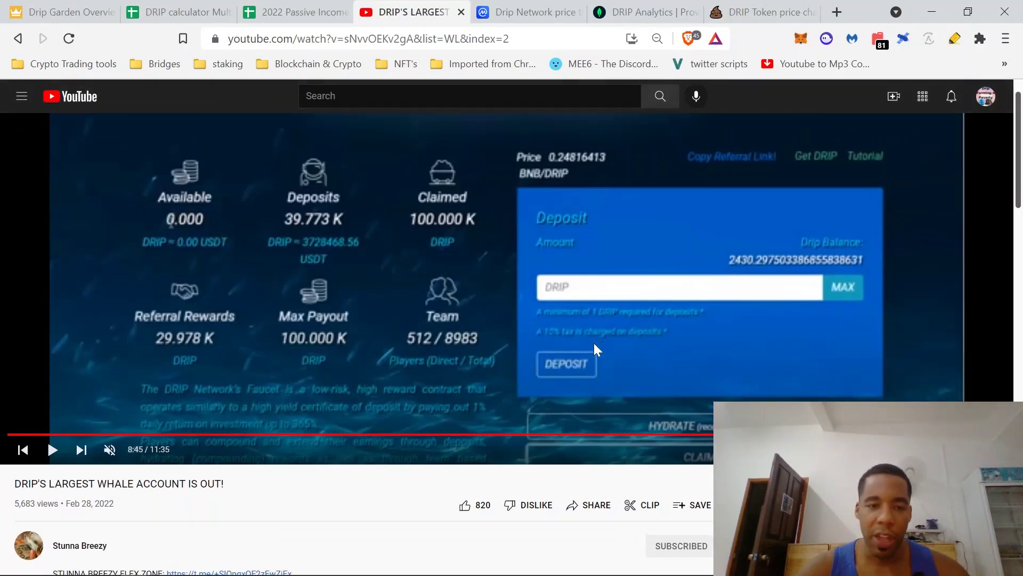
{"action": "scroll", "coordinate": [491, 312], "scroll_direction": "down", "scroll_amount": 1}
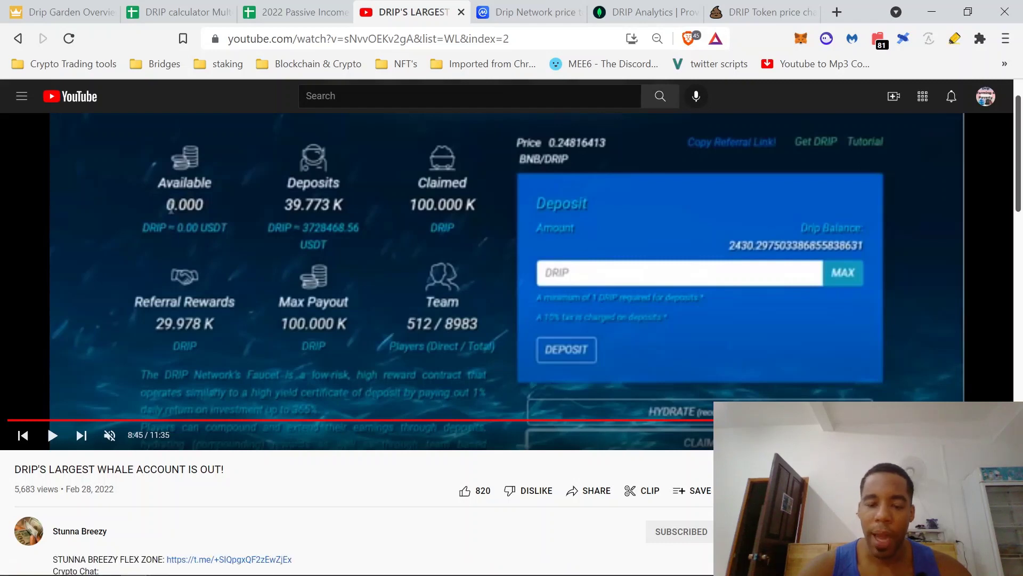
{"action": "scroll", "coordinate": [611, 397], "scroll_direction": "up", "scroll_amount": 1}
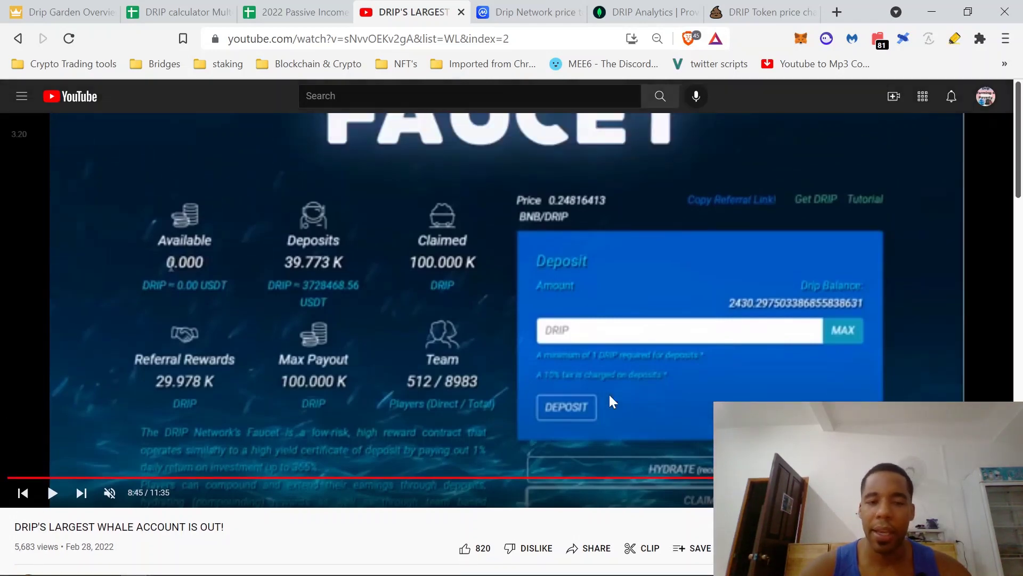